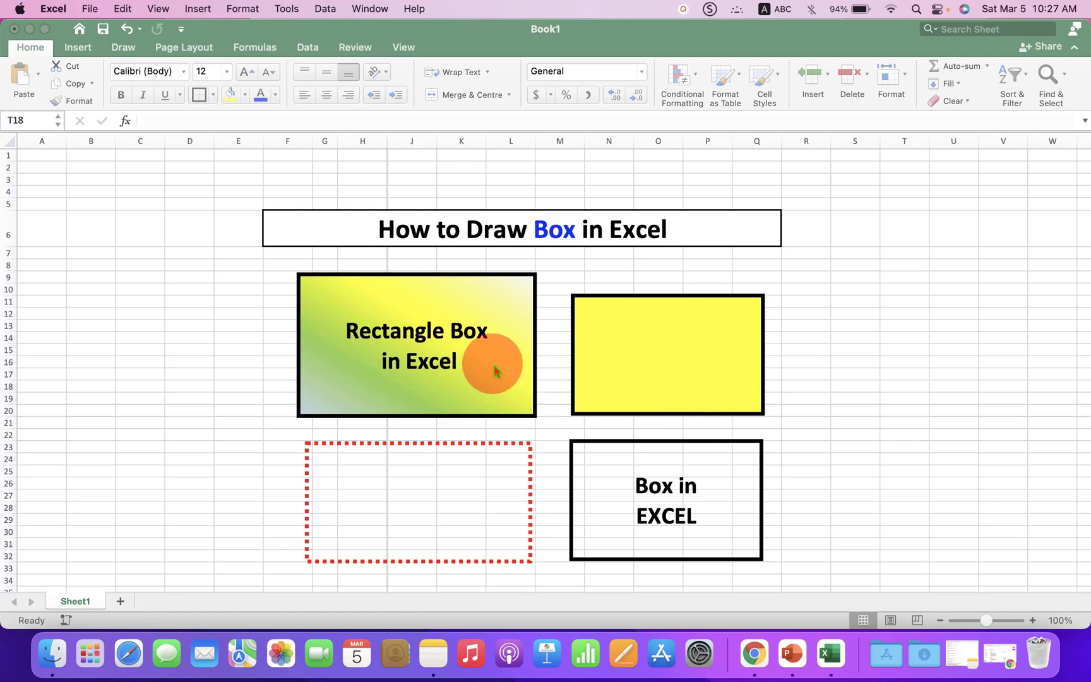
# Step: Remove the gradient, yellow, dotted red and 'Box in EXCEL' sample boxes, keeping only the title
pyautogui.click(493, 363)
pyautogui.click(405, 367)
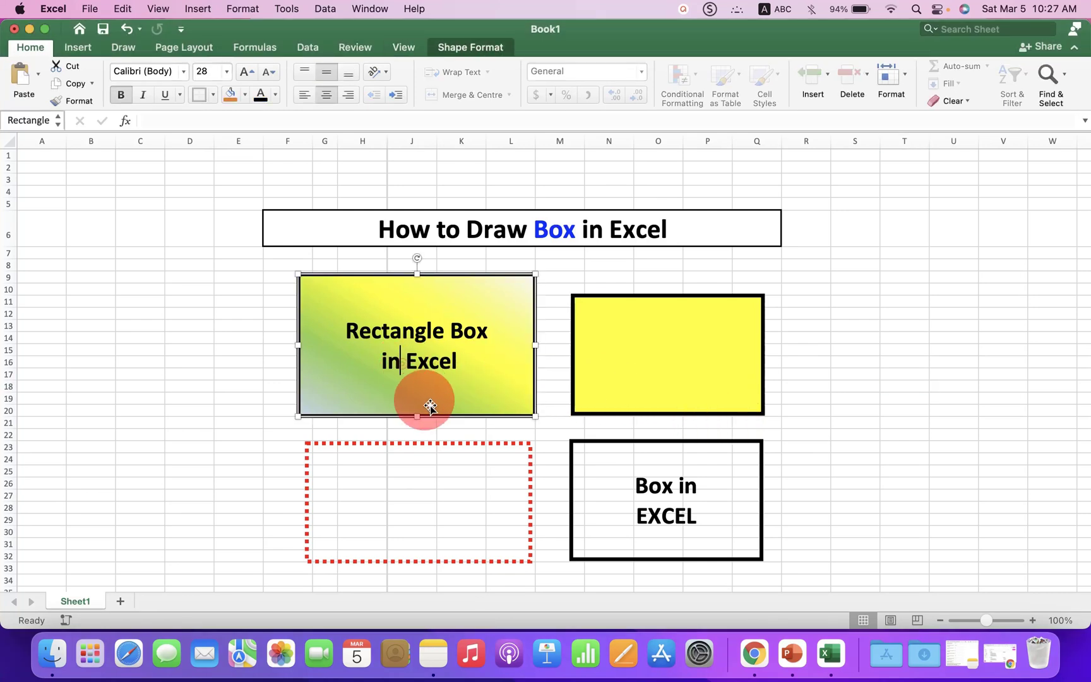
pyautogui.click(630, 411)
pyautogui.click(521, 412)
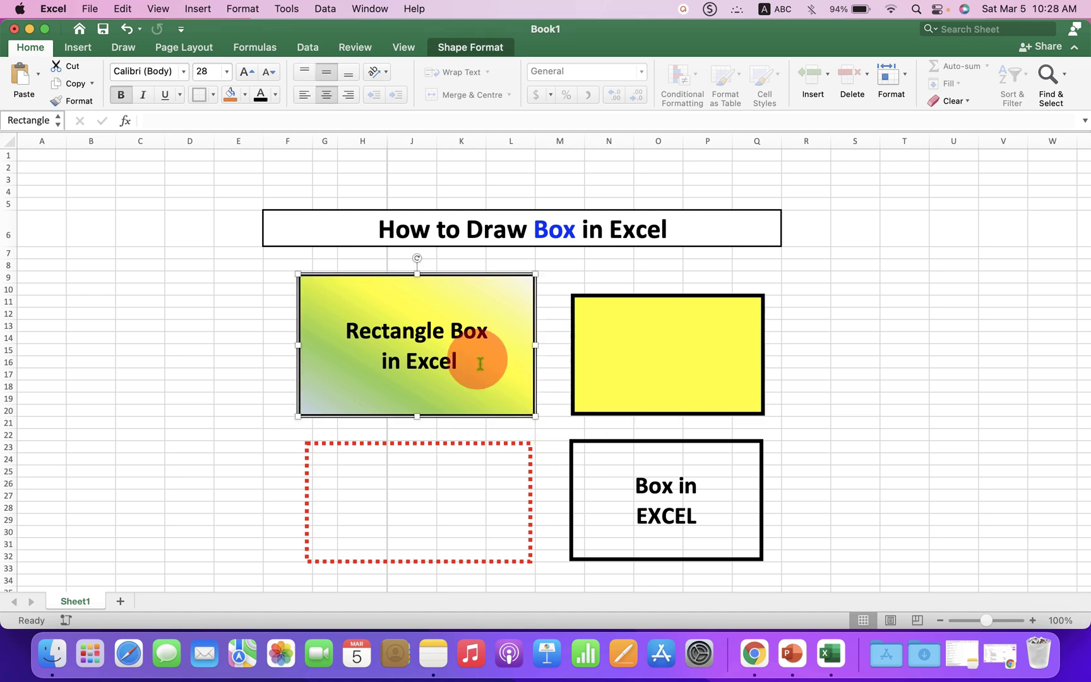
pyautogui.moveTo(480, 364); pyautogui.dragTo(349, 328)
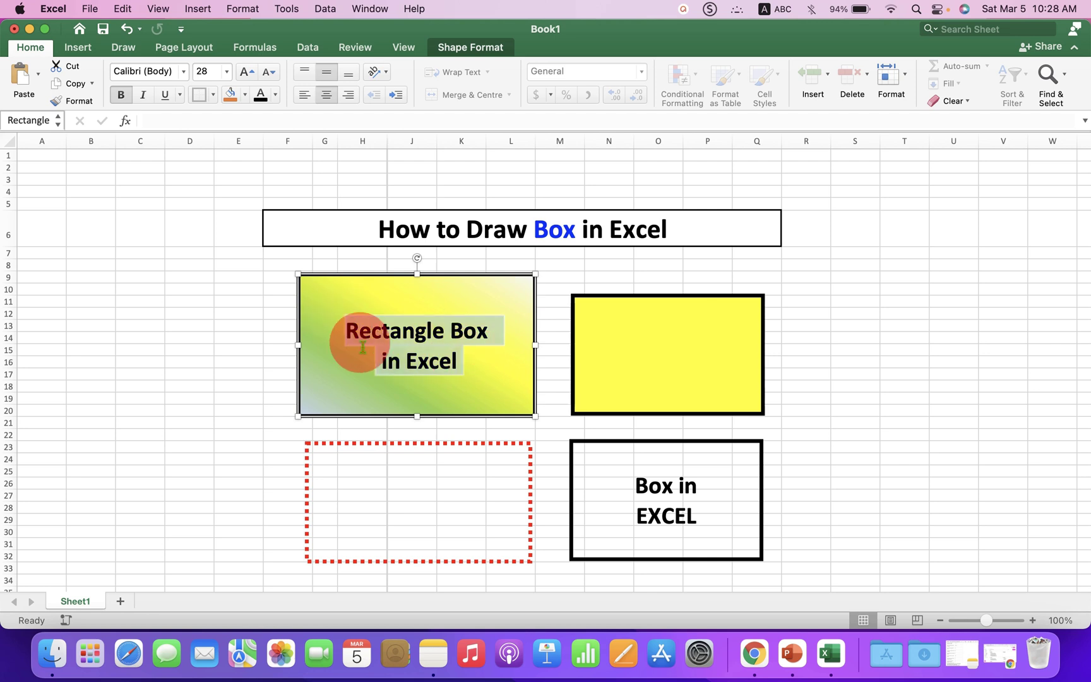
pyautogui.click(903, 468)
pyautogui.moveTo(523, 445)
pyautogui.mouseDown()
pyautogui.moveTo(478, 451)
pyautogui.moveTo(494, 438)
pyautogui.moveTo(531, 440)
pyautogui.moveTo(529, 428)
pyautogui.moveTo(530, 438)
pyautogui.moveTo(519, 433)
pyautogui.mouseUp()
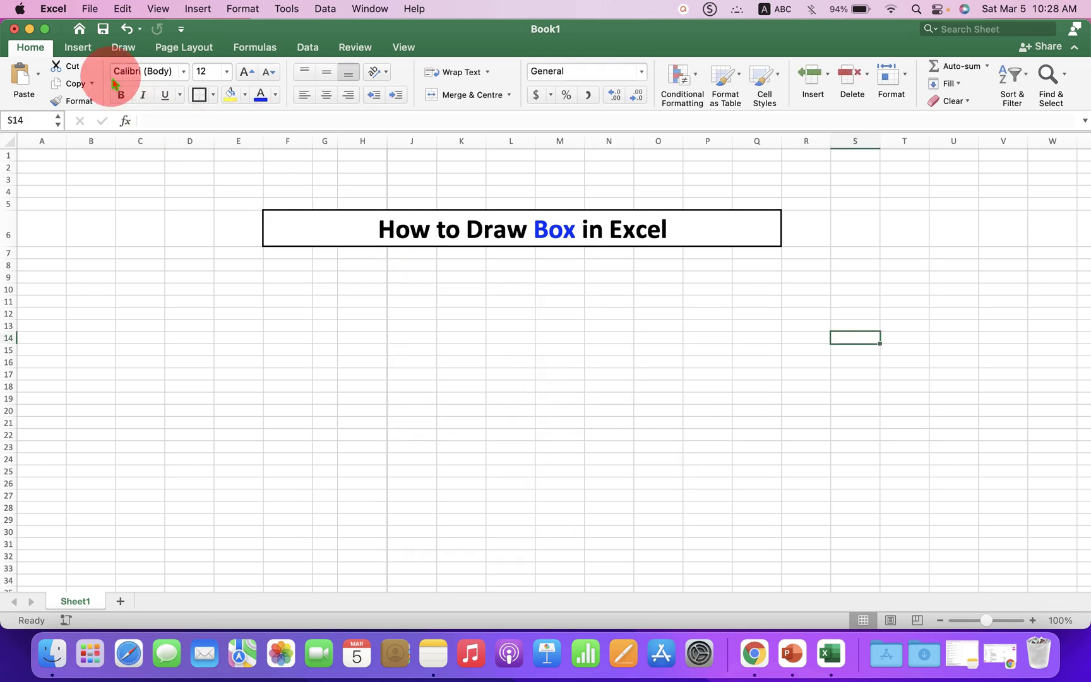
# Step: Draw a plain Rectangle shape about 3.43" by 8.51" below the title banner
pyautogui.click(77, 47)
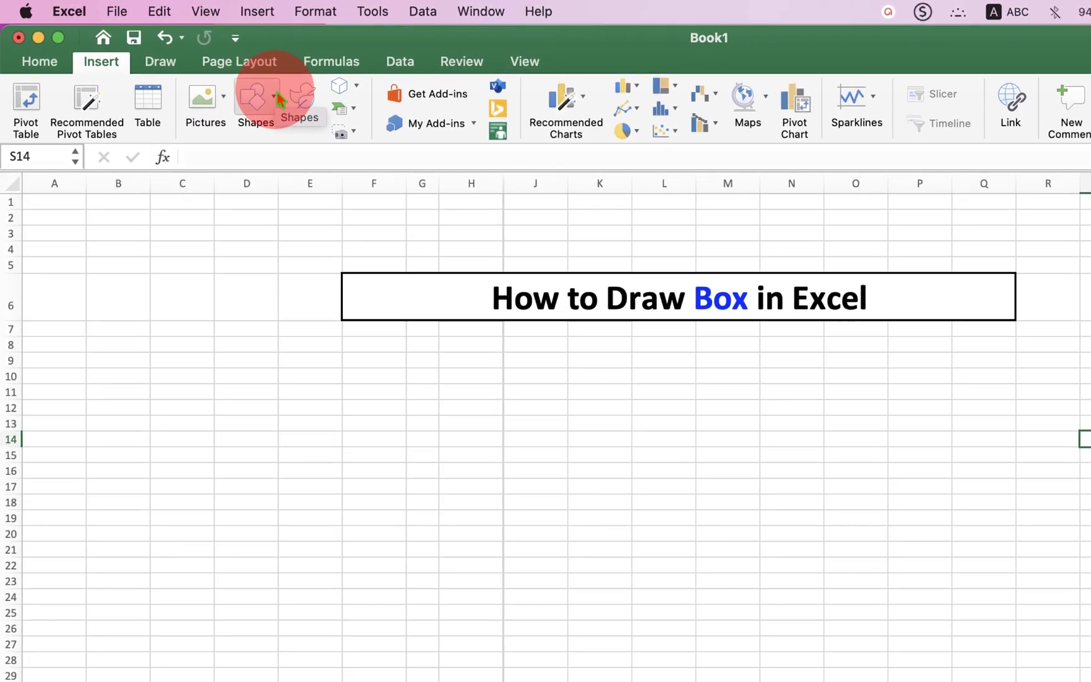
pyautogui.click(215, 75)
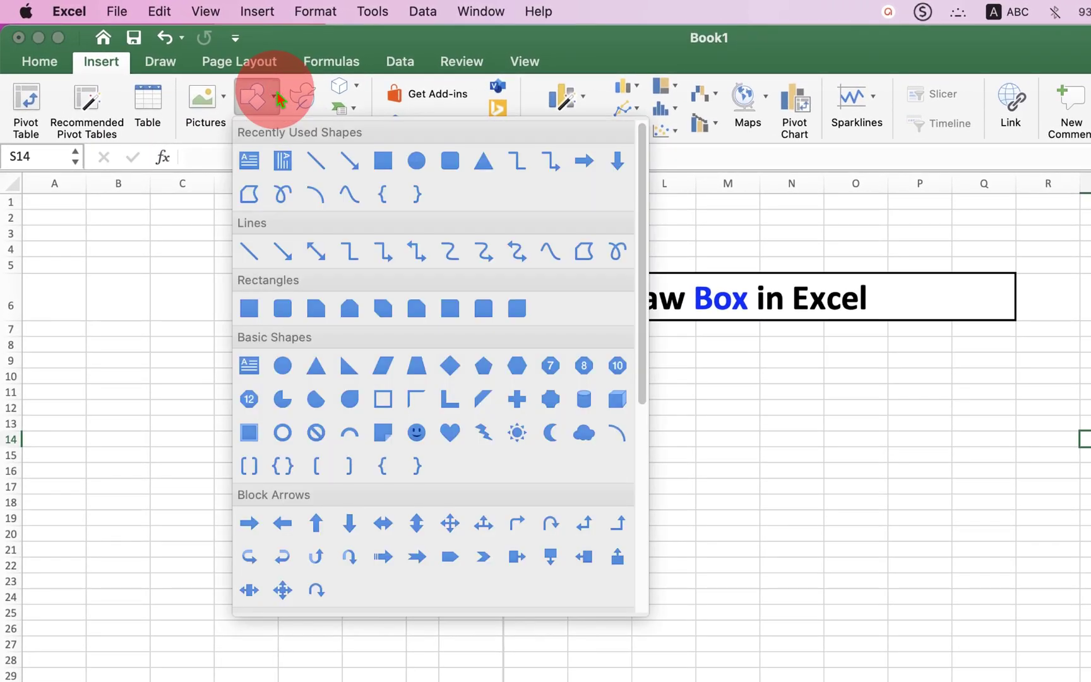
pyautogui.click(288, 291)
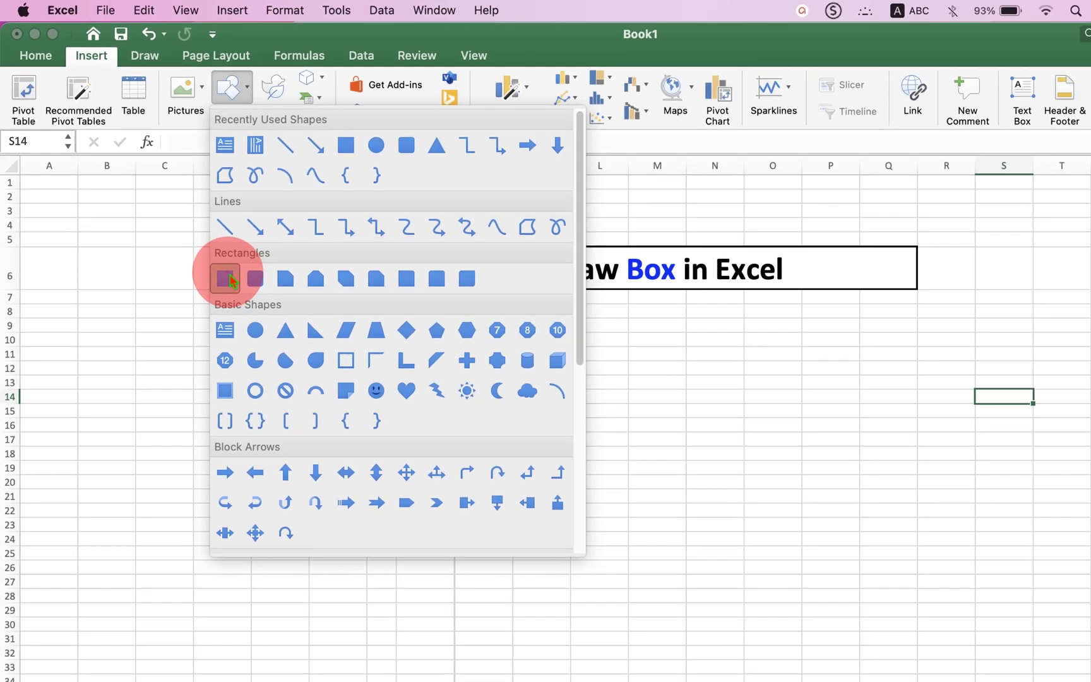
pyautogui.click(255, 309)
pyautogui.moveTo(394, 377); pyautogui.dragTo(1001, 617)
pyautogui.moveTo(770, 476); pyautogui.dragTo(769, 477)
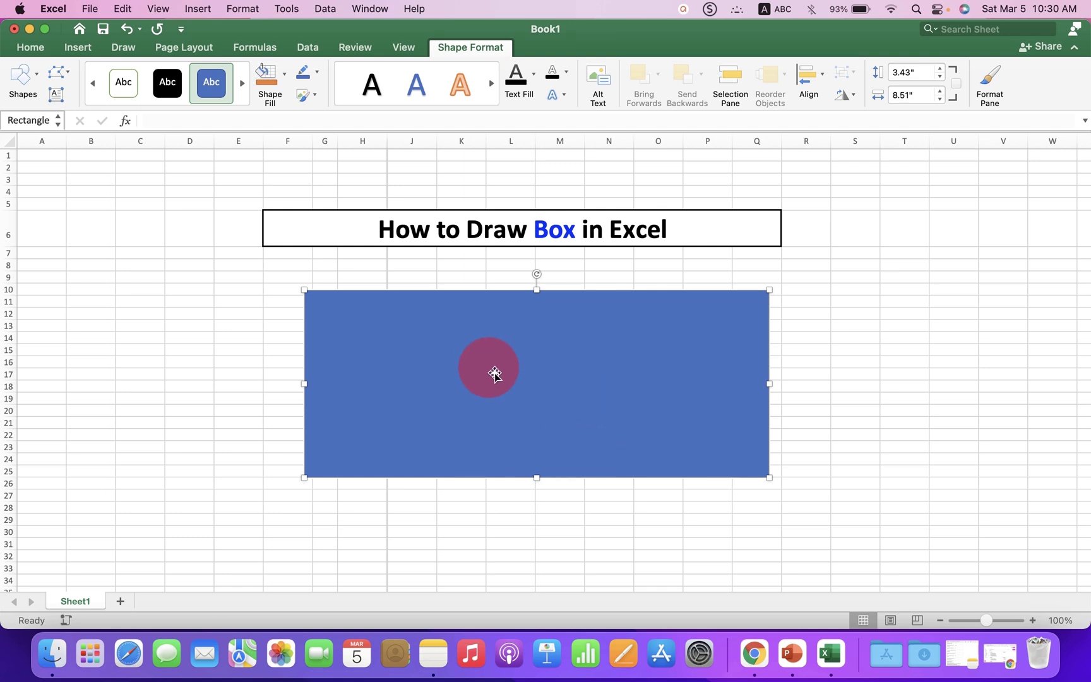
# Step: Set the rectangle's fill to No fill in Format Shape, leaving its thin 1 pt outline
pyautogui.rightClick(601, 315)
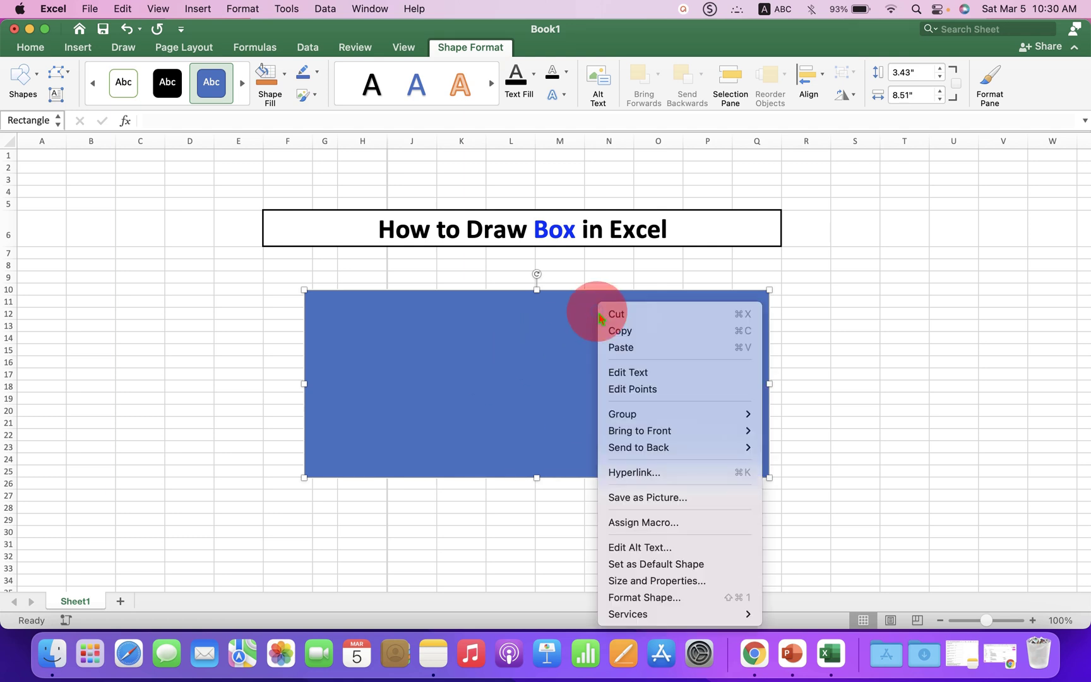
pyautogui.click(664, 599)
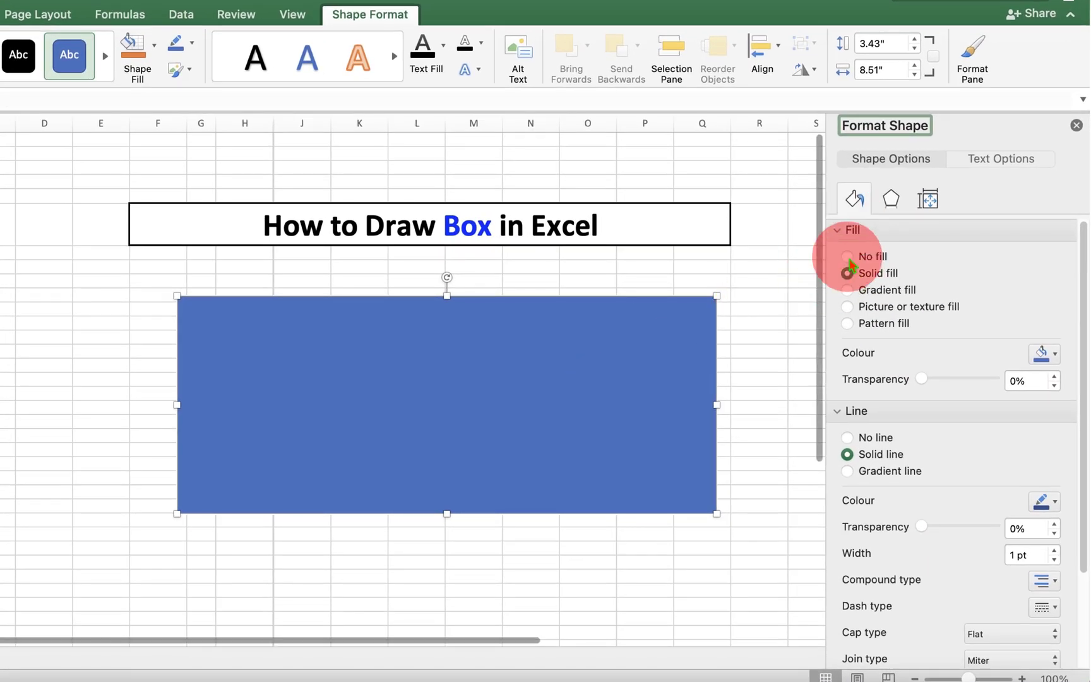
pyautogui.click(847, 257)
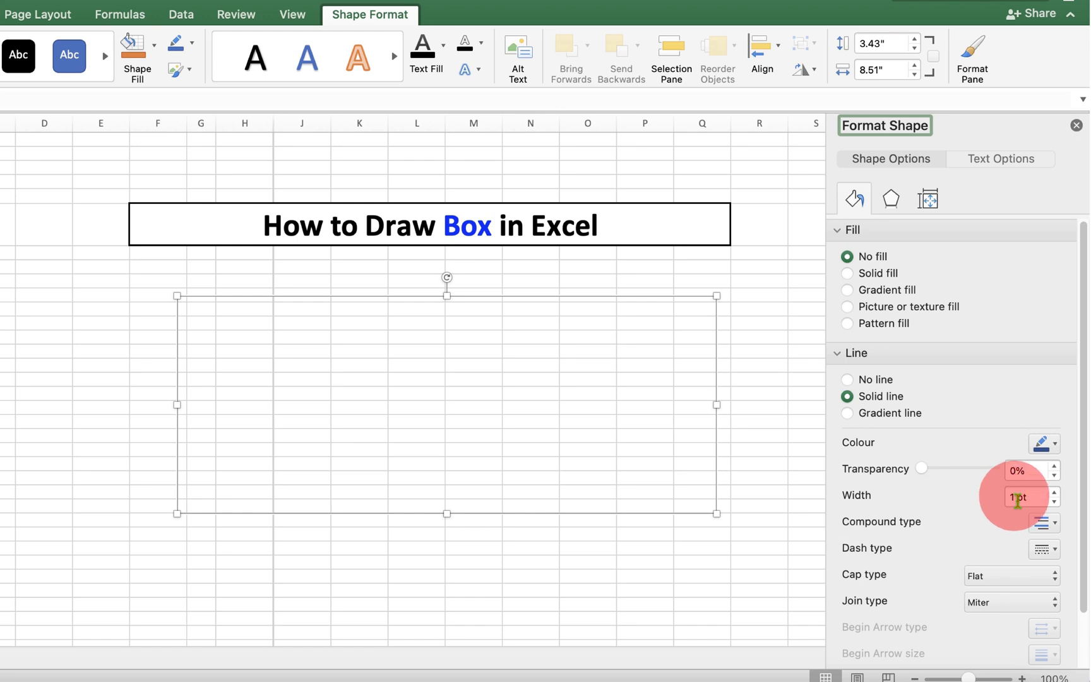
# Step: Make the box's outline 5 pt wide and red
pyautogui.moveTo(1017, 499); pyautogui.dragTo(953, 534)
pyautogui.write('5')
pyautogui.press('Return')
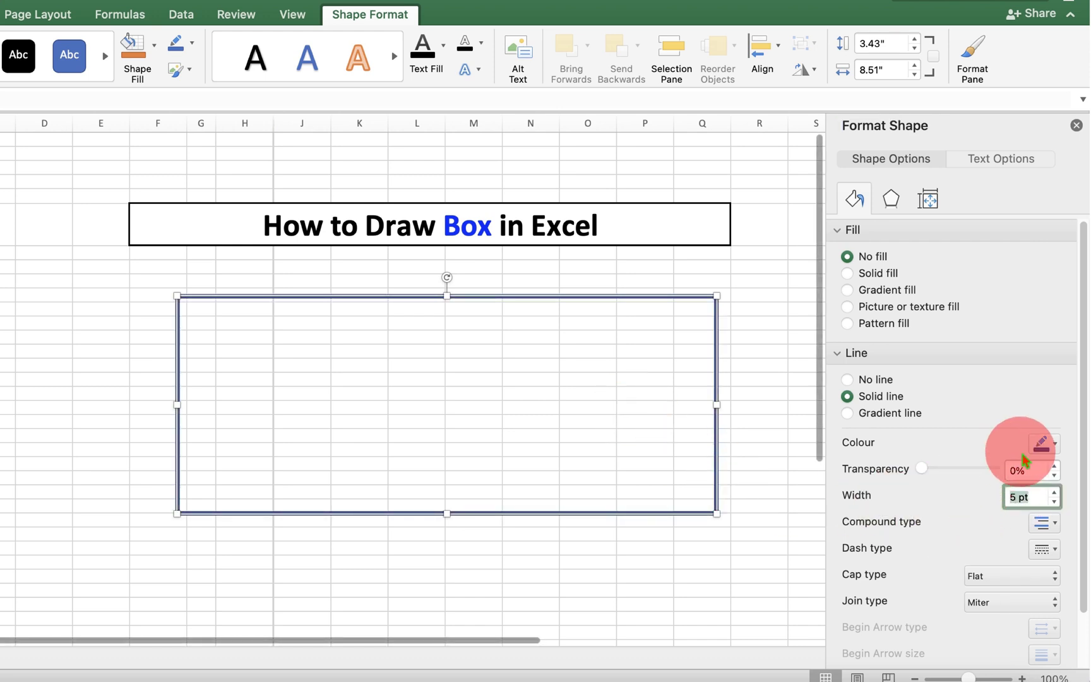
pyautogui.click(1042, 442)
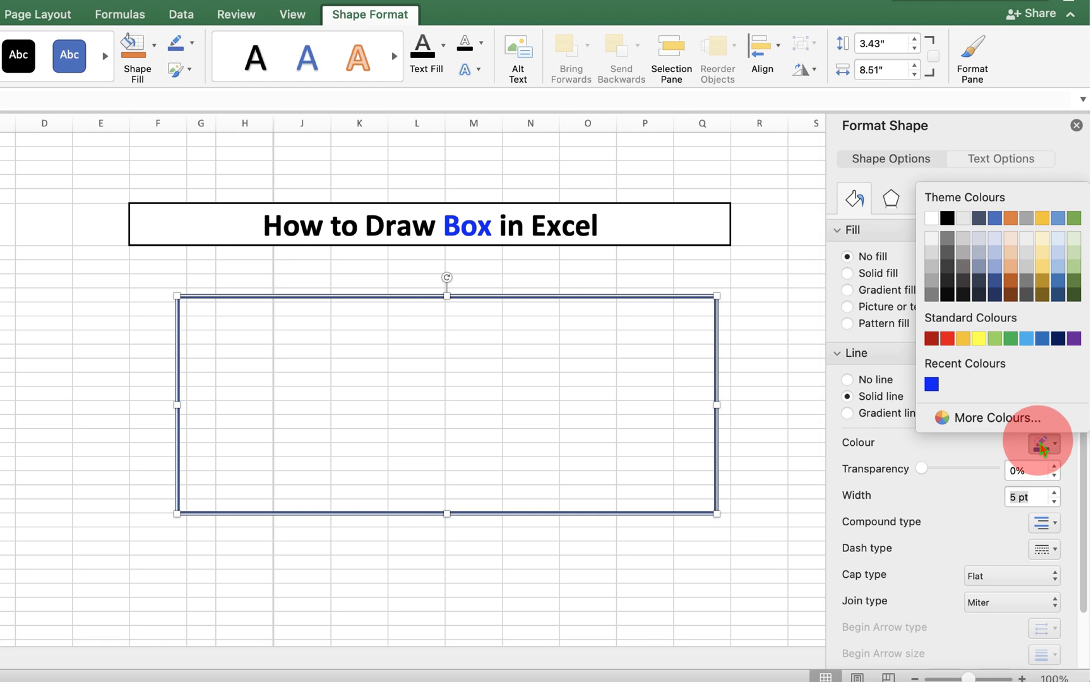
pyautogui.click(947, 340)
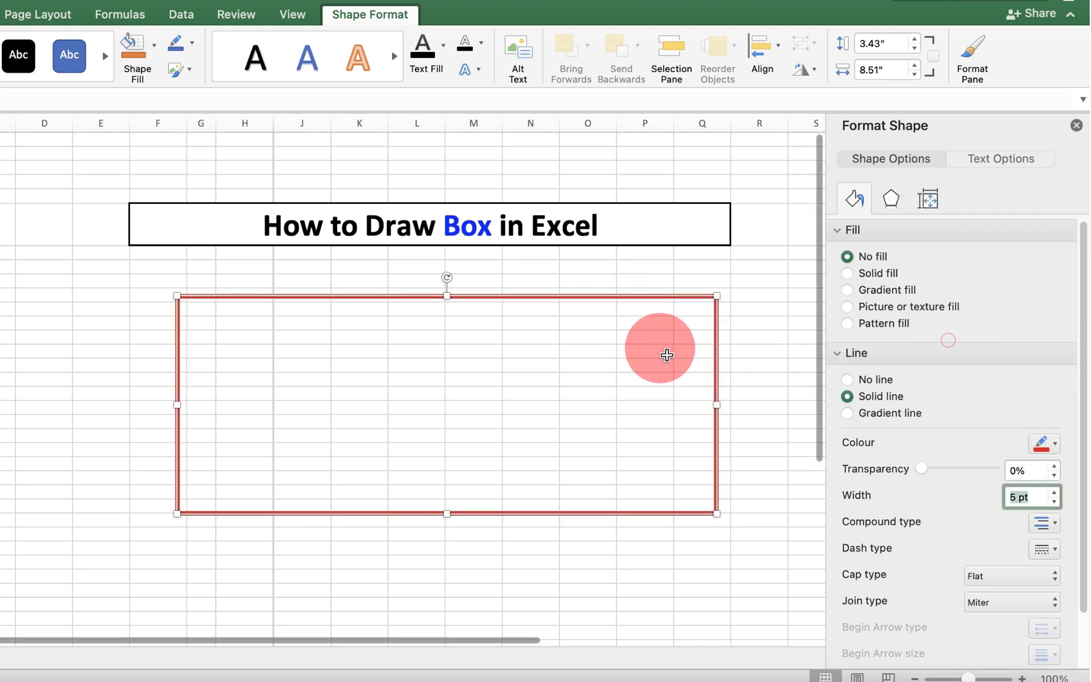
# Step: Change the outline's dash type to a long-dash style
pyautogui.click(1043, 549)
pyautogui.click(1031, 429)
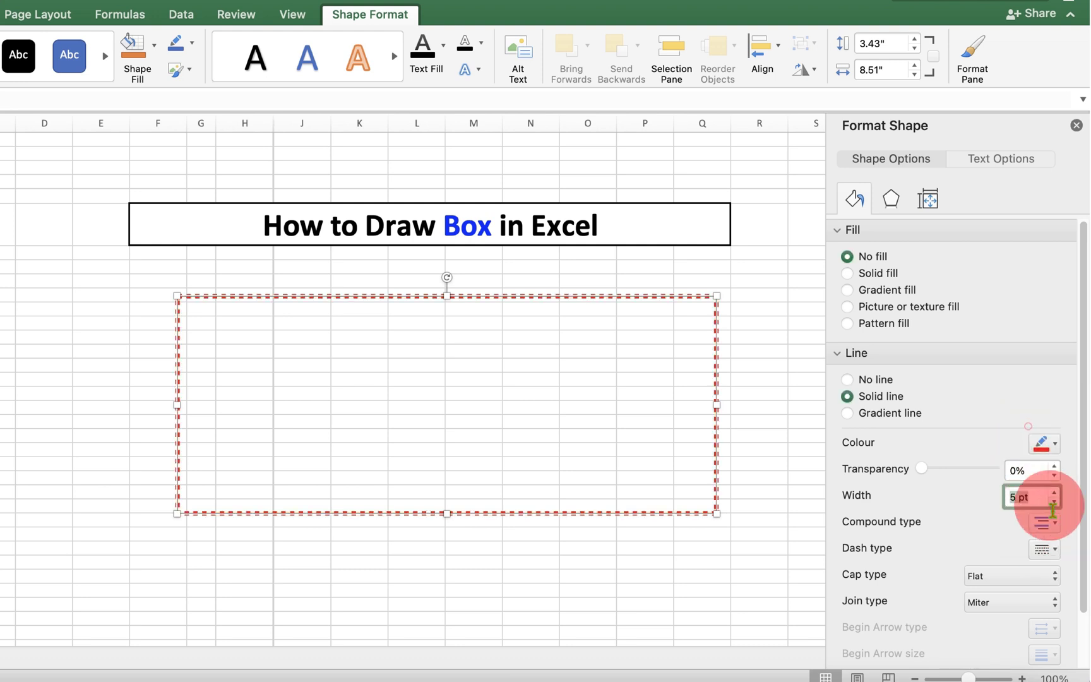
pyautogui.click(1044, 548)
pyautogui.click(1037, 452)
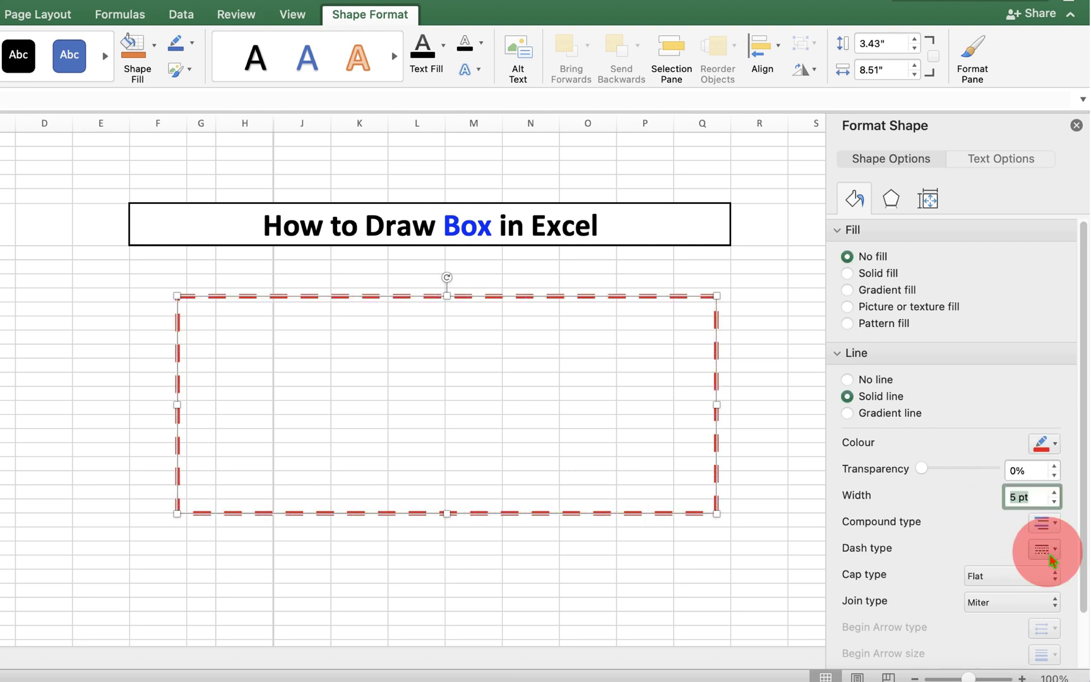
pyautogui.click(1045, 548)
pyautogui.click(1032, 456)
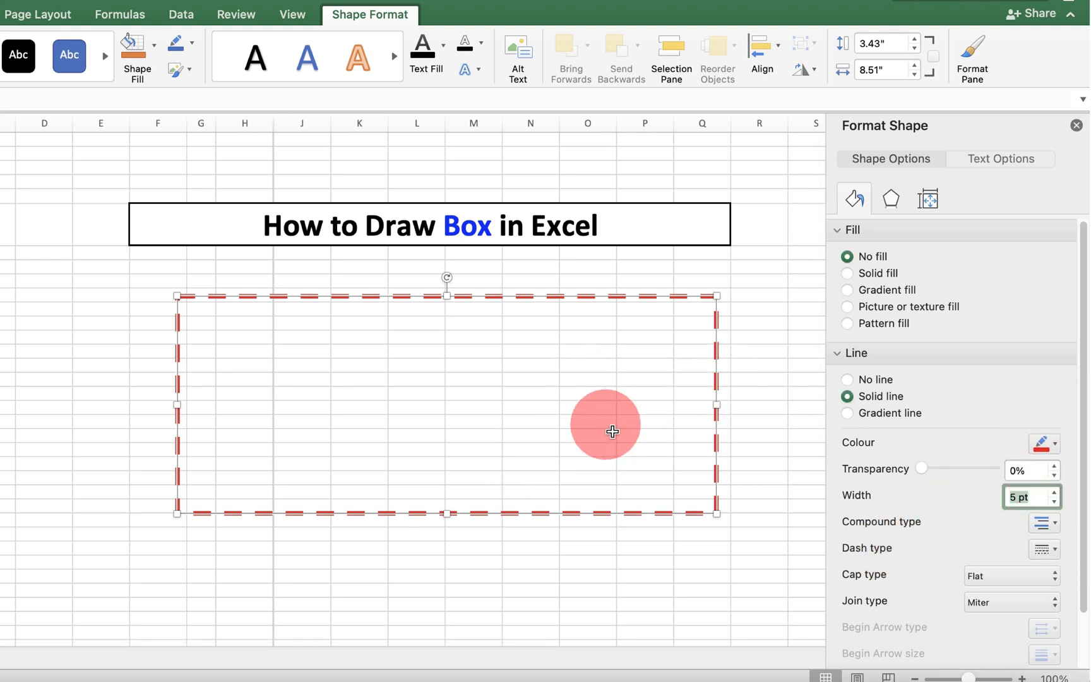
# Step: Give the box a solid yellow fill
pyautogui.click(847, 273)
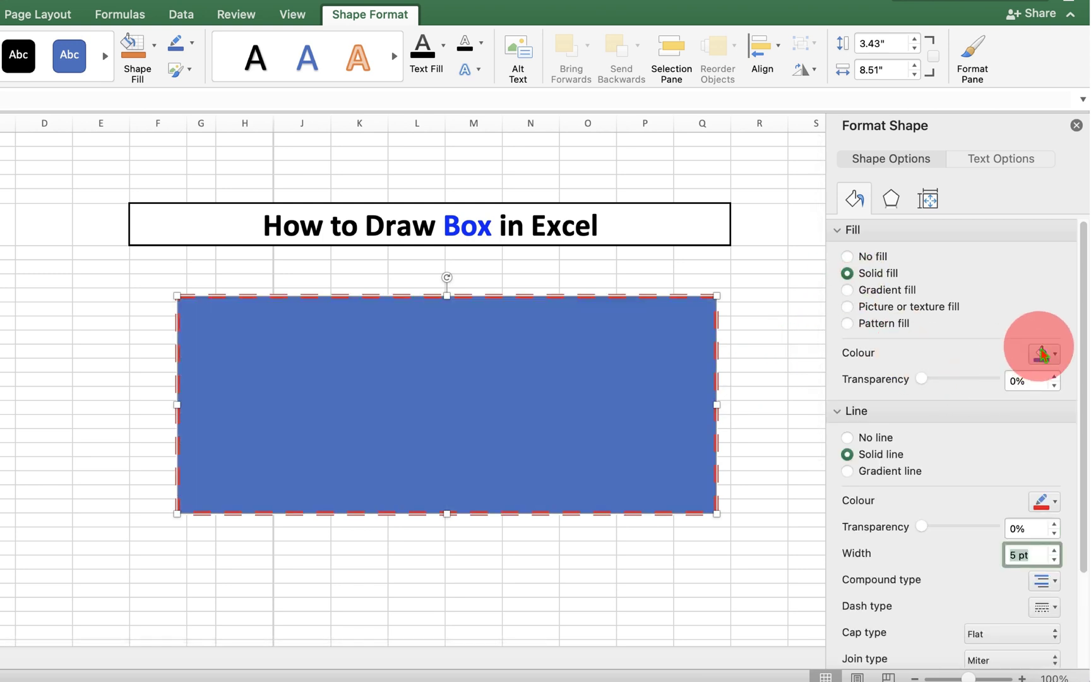
pyautogui.click(1042, 354)
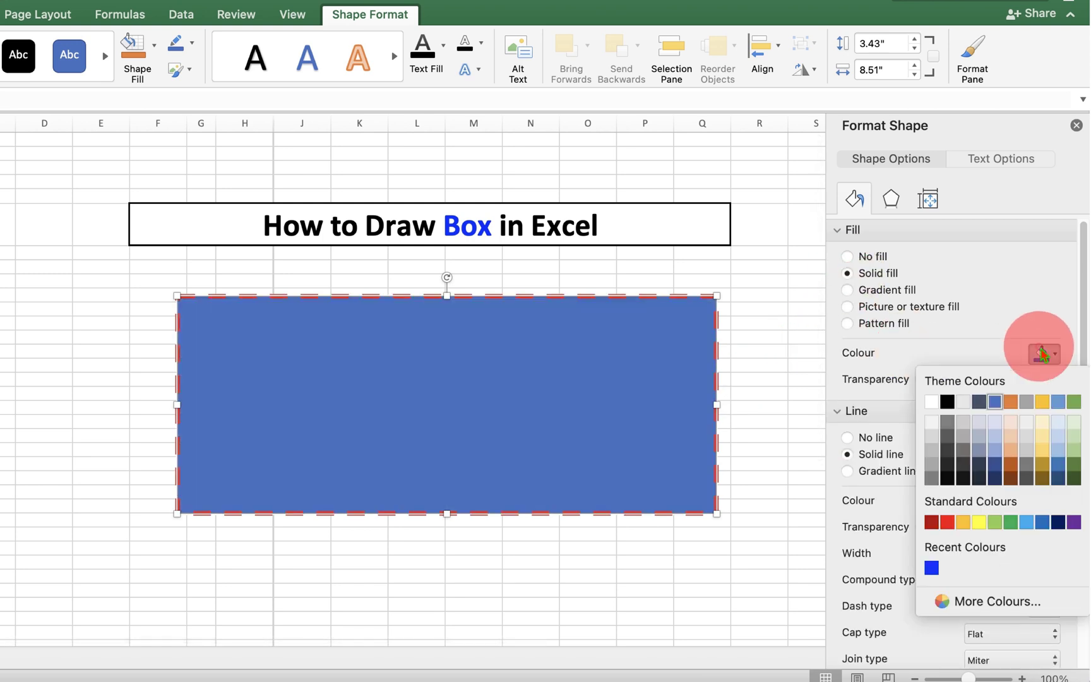
pyautogui.click(983, 524)
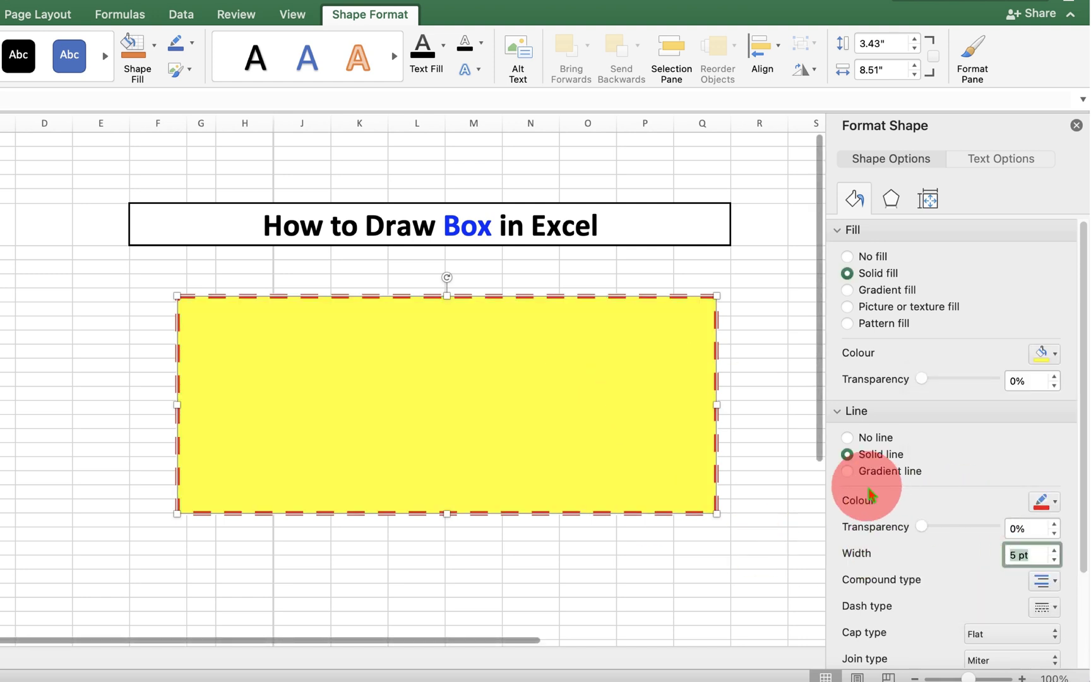
# Step: Turn the 5 pt outline from red dashes into a solid black line
pyautogui.click(1048, 503)
pyautogui.click(941, 272)
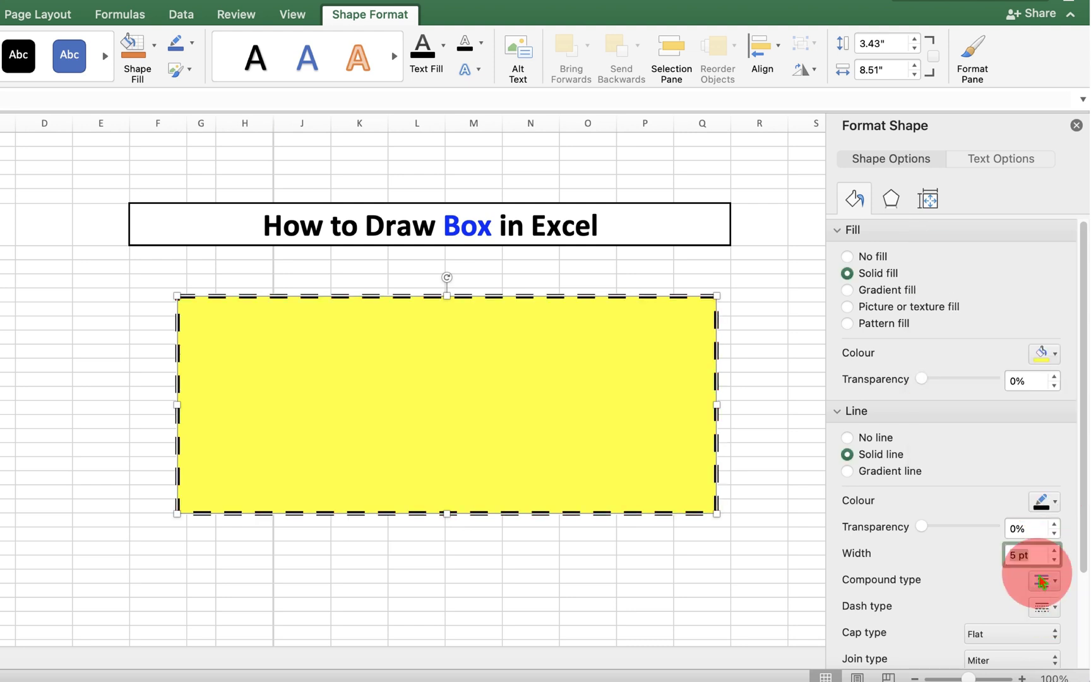
pyautogui.click(1045, 607)
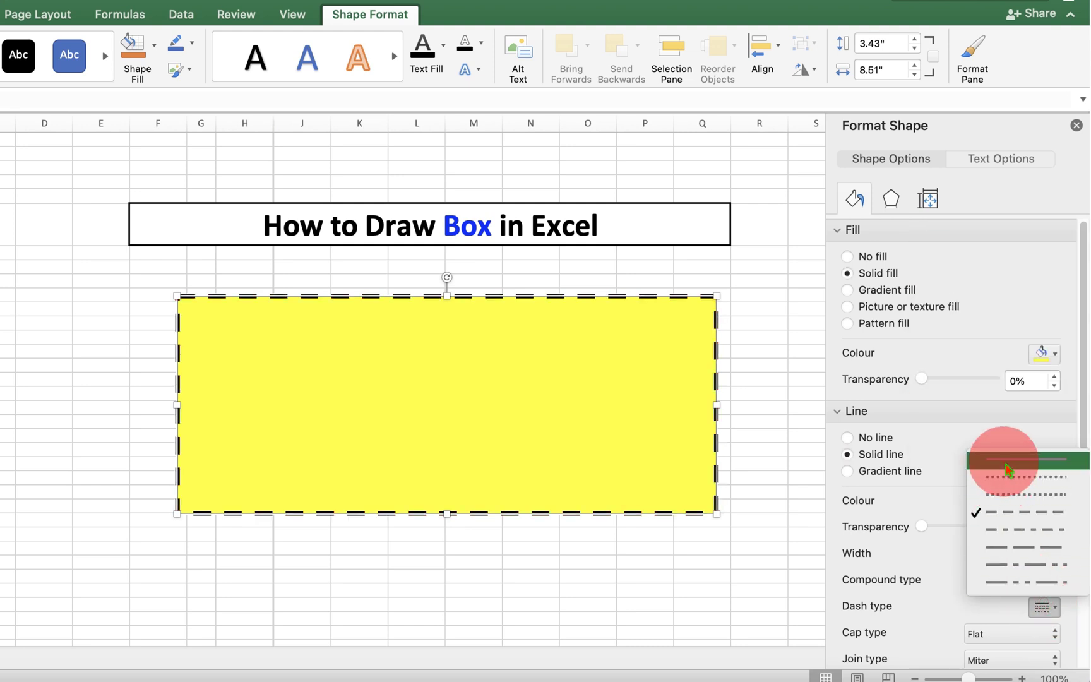
pyautogui.click(1005, 467)
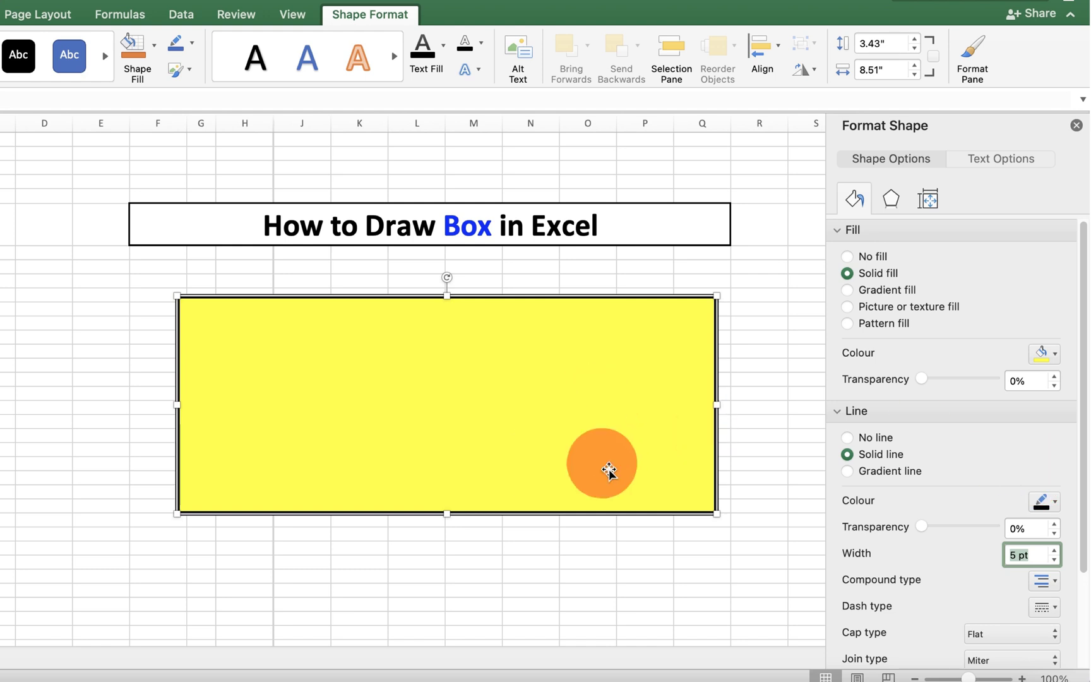
# Step: Switch to a gradient fill with a blue first stop and the white 41% stop slid toward blue, then select the green stop
pyautogui.click(848, 290)
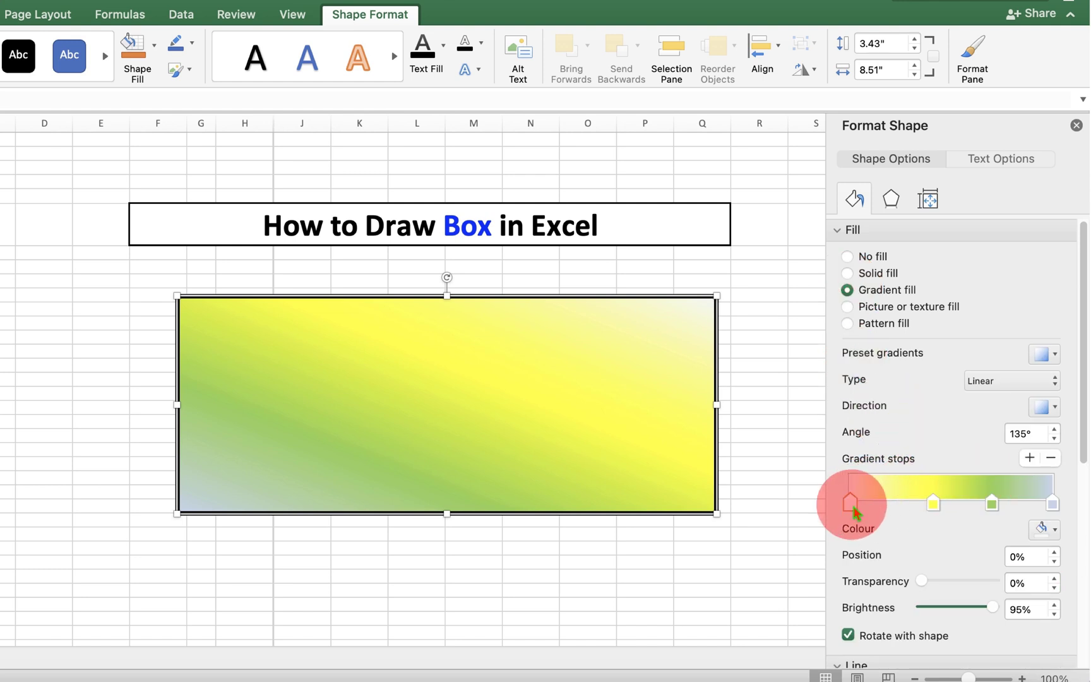
pyautogui.click(1042, 529)
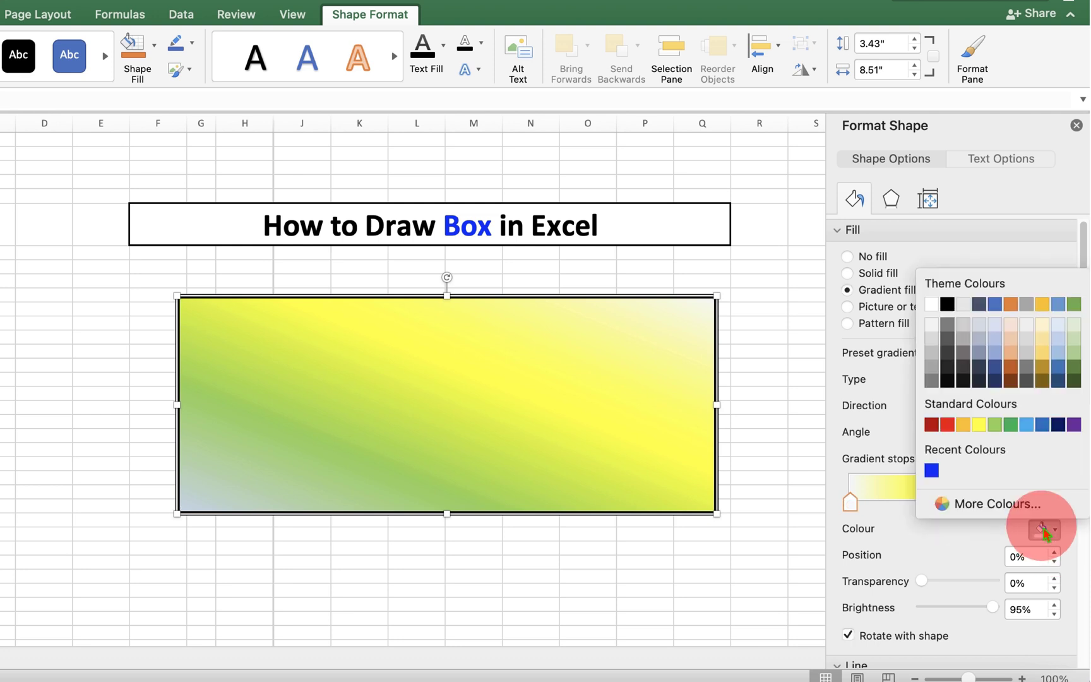
pyautogui.click(932, 470)
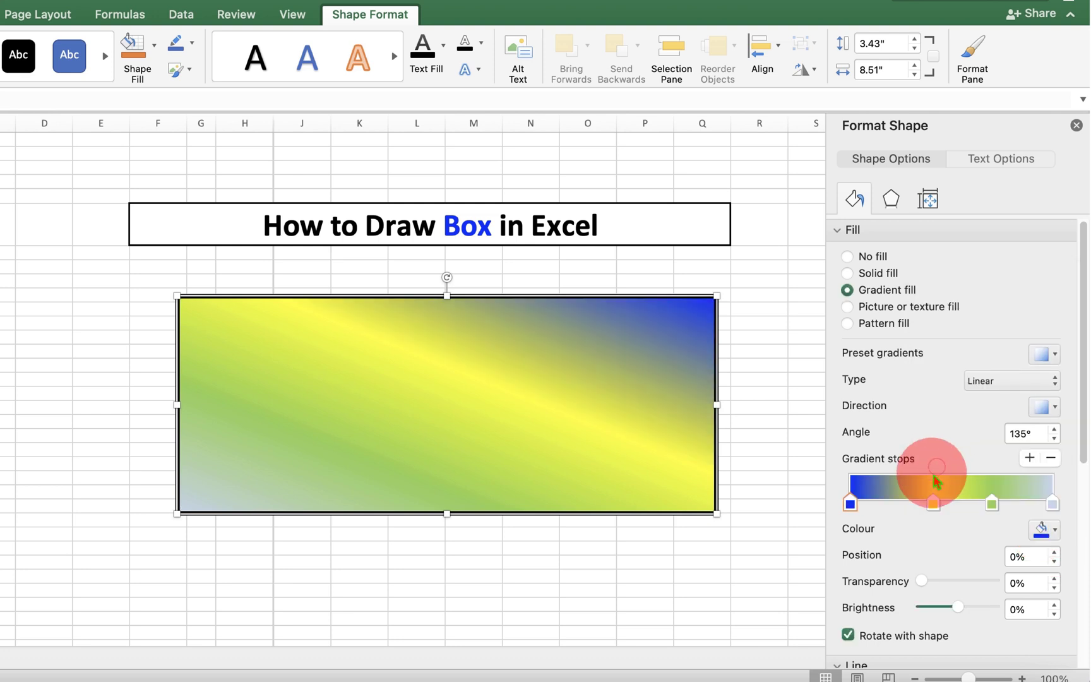
pyautogui.click(933, 503)
pyautogui.click(1053, 529)
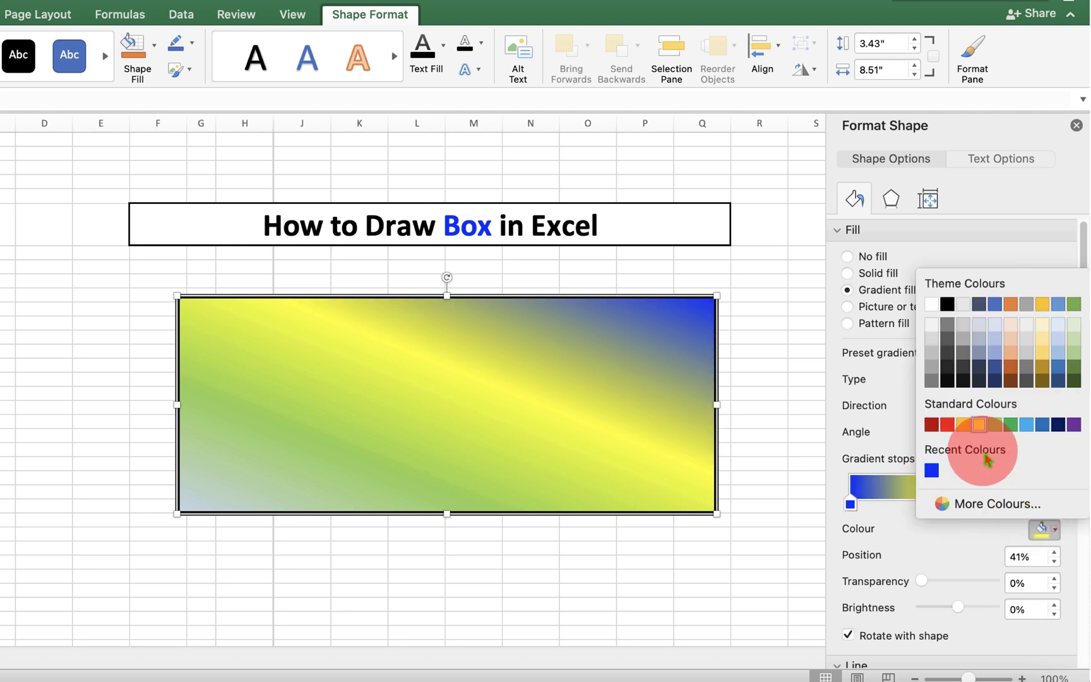
pyautogui.click(932, 305)
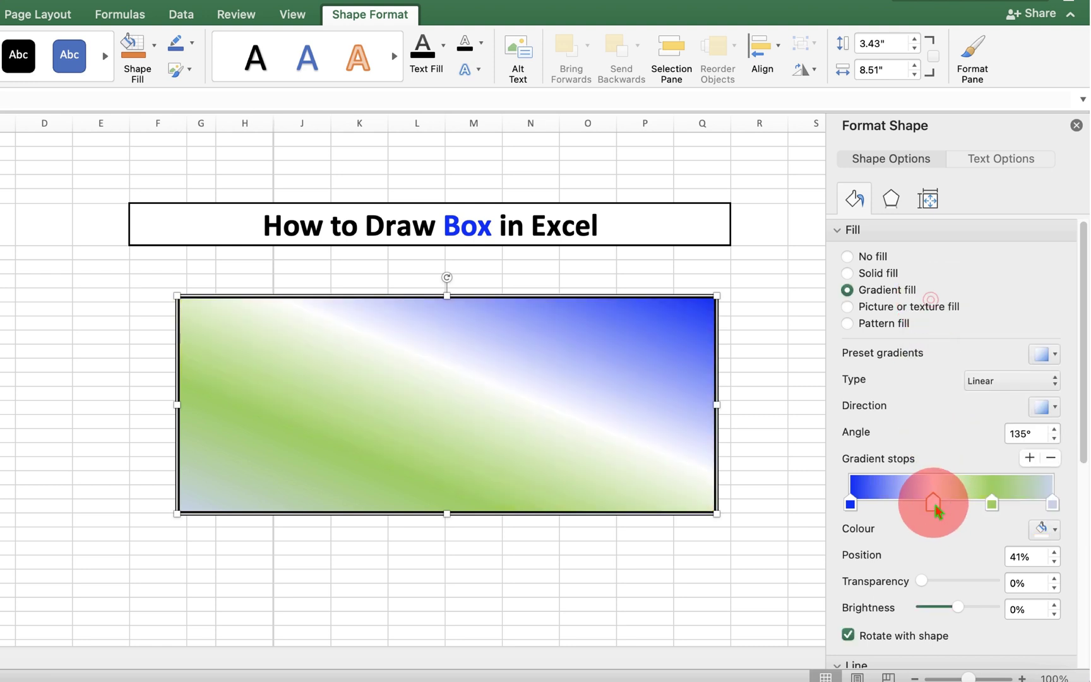
pyautogui.moveTo(936, 509); pyautogui.dragTo(1017, 504)
pyautogui.click(980, 505)
# Step: Set the gradient direction to Linear Diagonal – Bottom Left to Top Right (315°)
pyautogui.click(1047, 408)
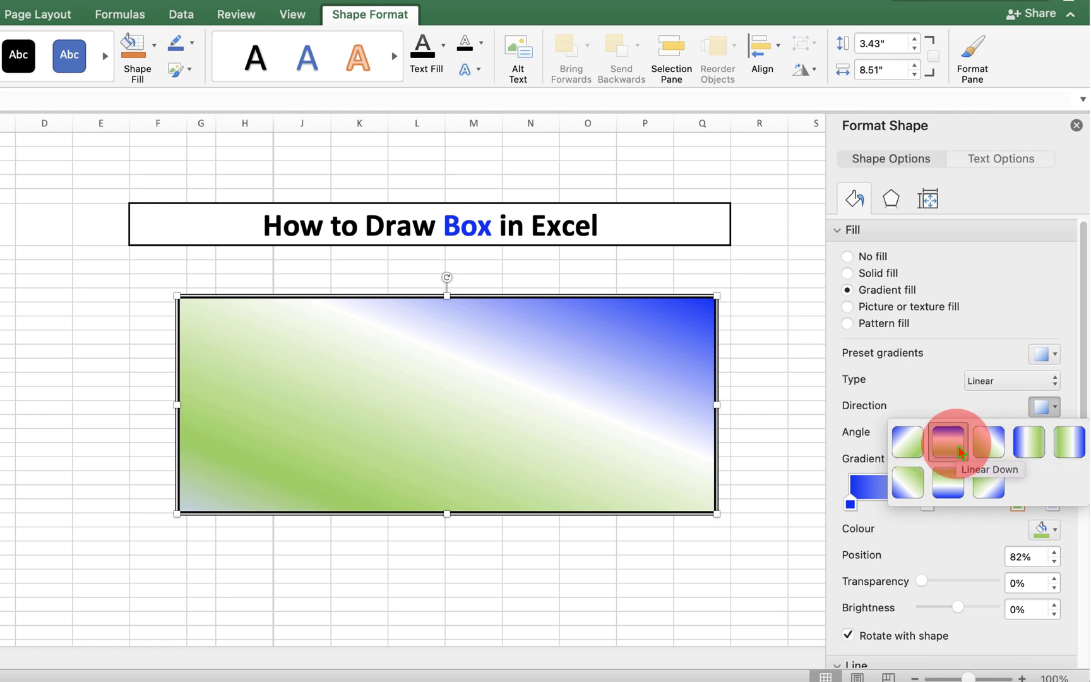
pyautogui.click(920, 498)
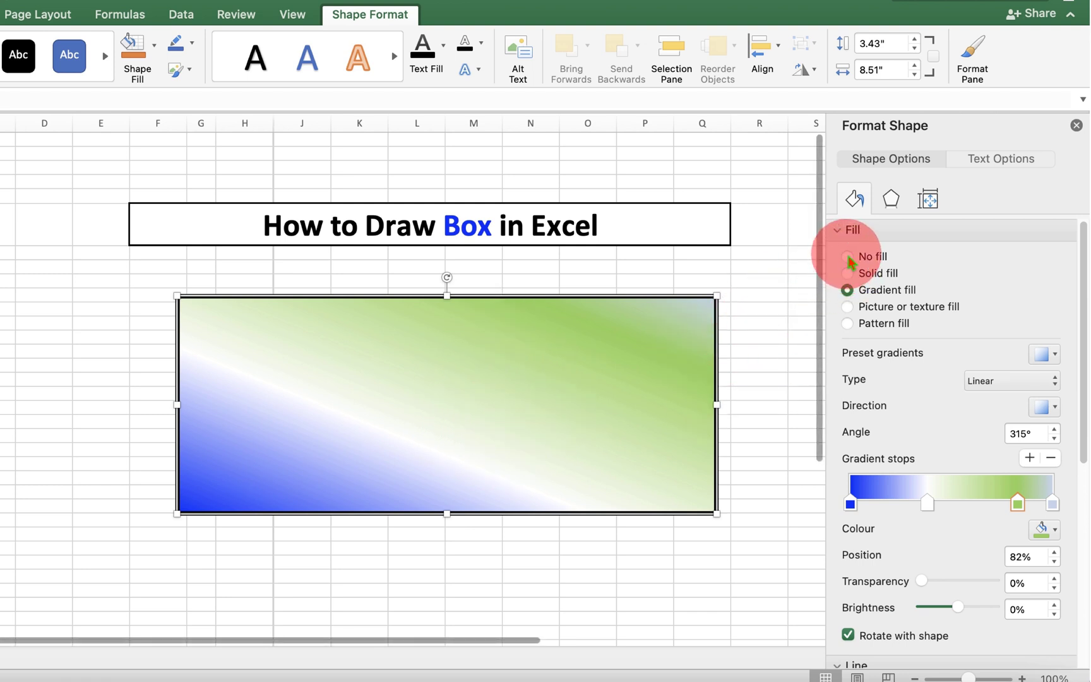
# Step: Restore the solid yellow fill and format TEXT as 48 pt, bold and black
pyautogui.click(849, 271)
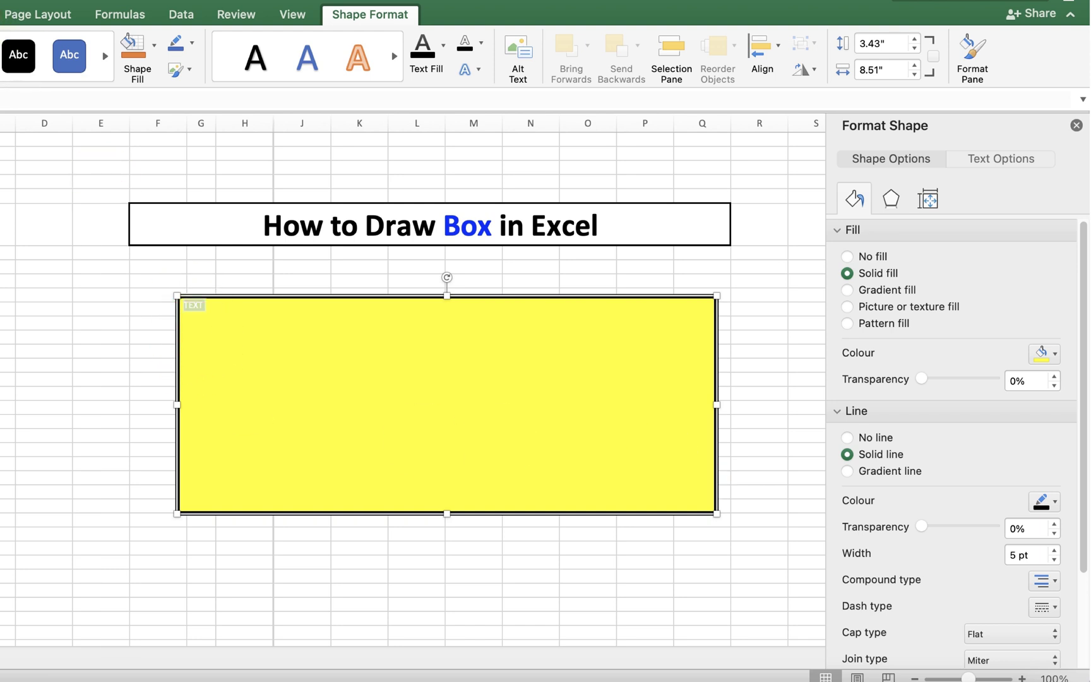
pyautogui.click(87, 43)
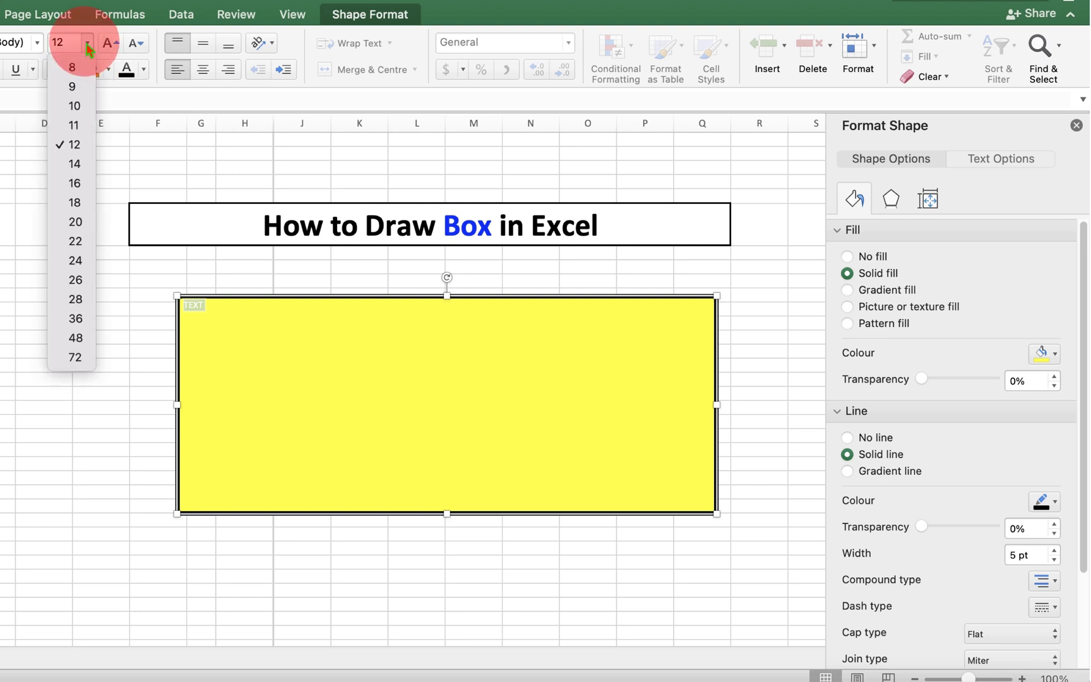
pyautogui.click(66, 340)
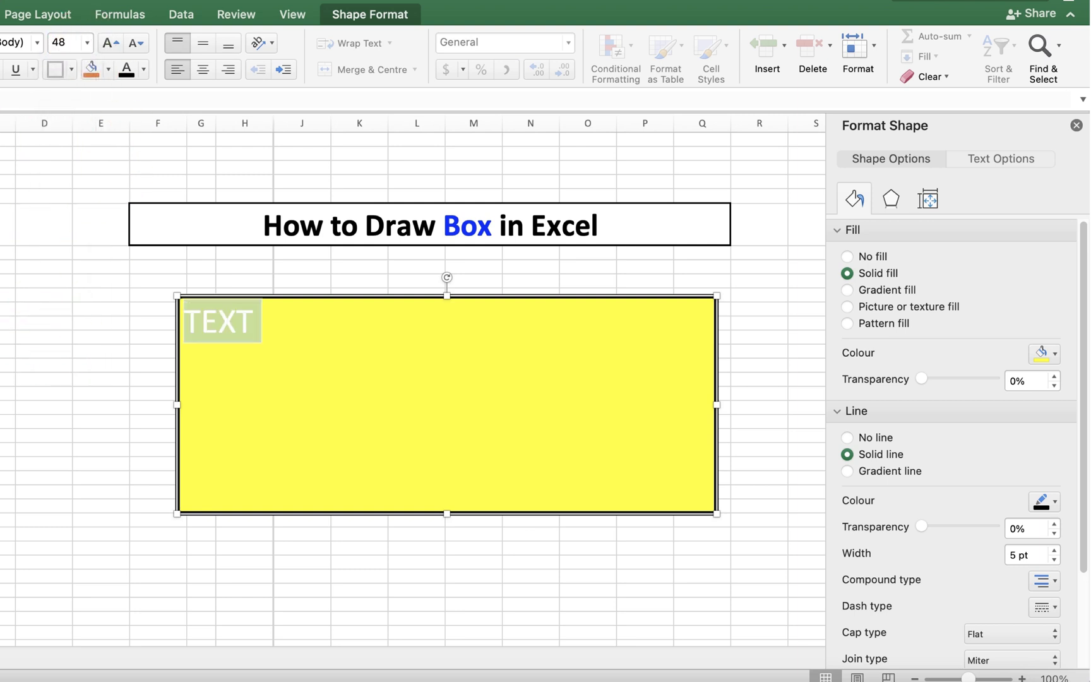
pyautogui.press('super+b')
pyautogui.click(144, 70)
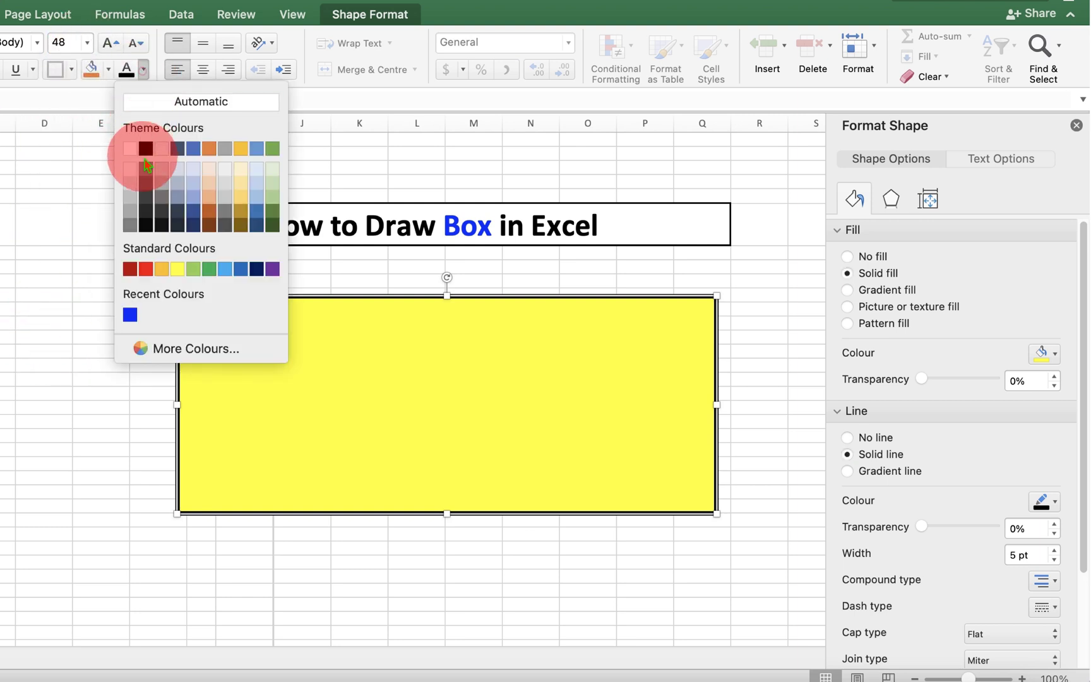
pyautogui.click(145, 151)
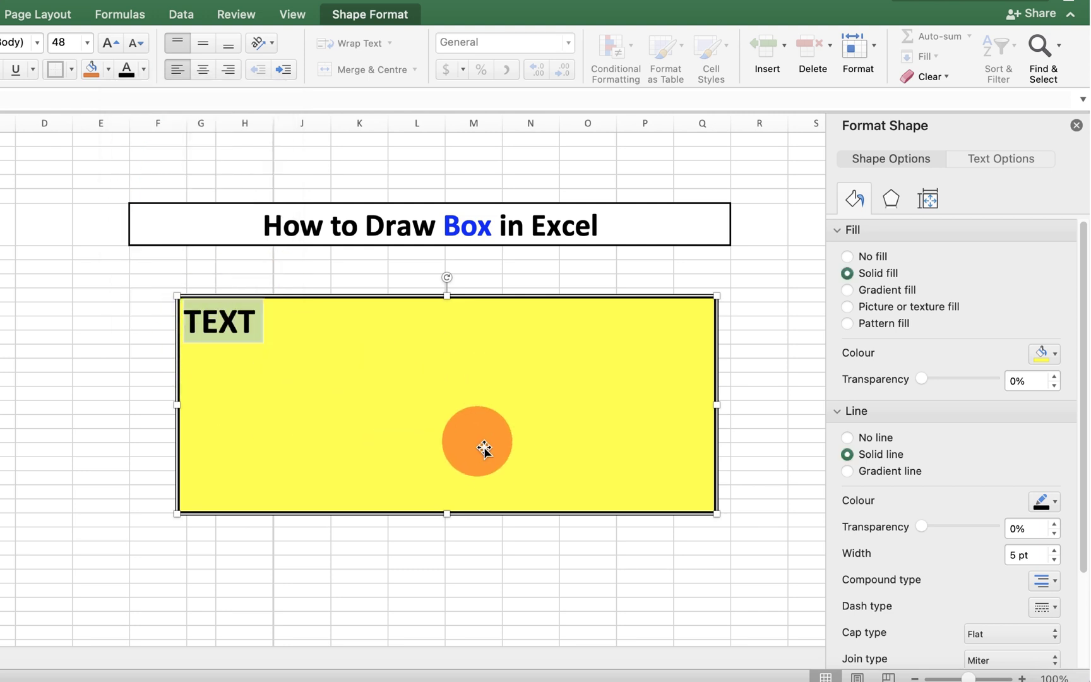
# Step: Set the box's text vertical alignment to Middle Centred, then deselect to check TEXT is centred
pyautogui.click(1025, 161)
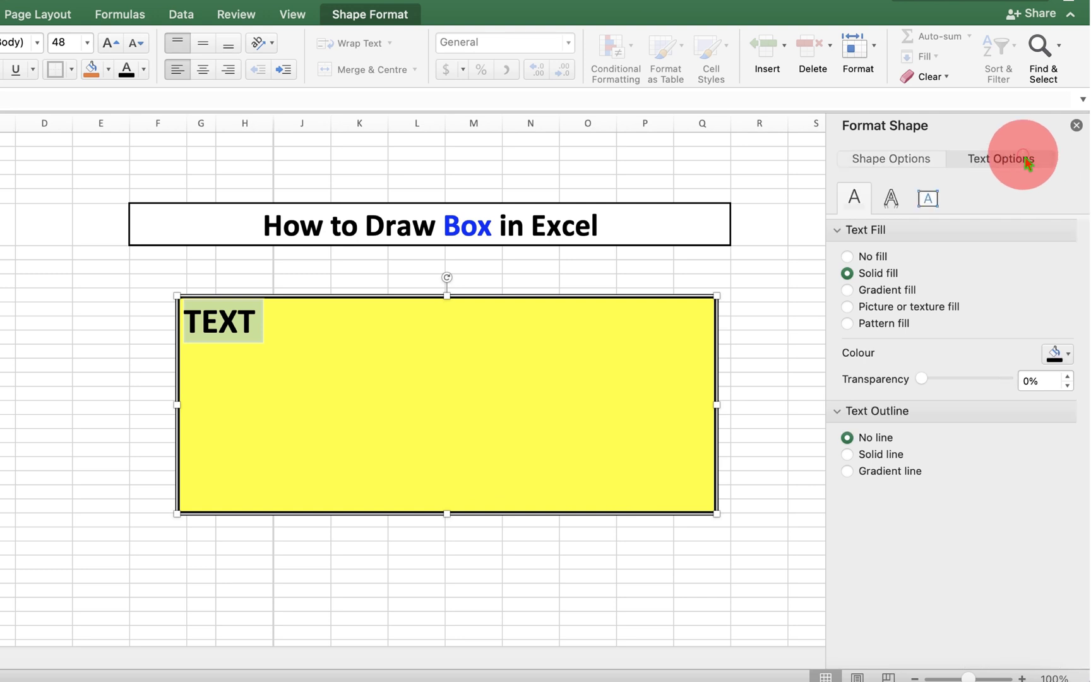
pyautogui.click(928, 199)
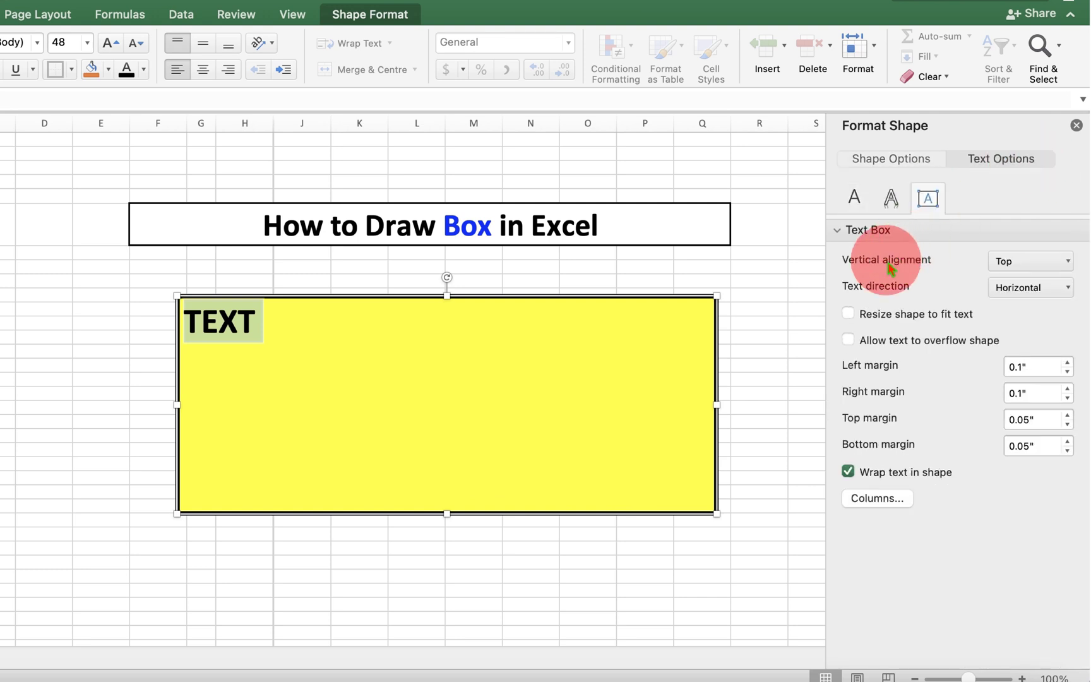
pyautogui.click(1038, 264)
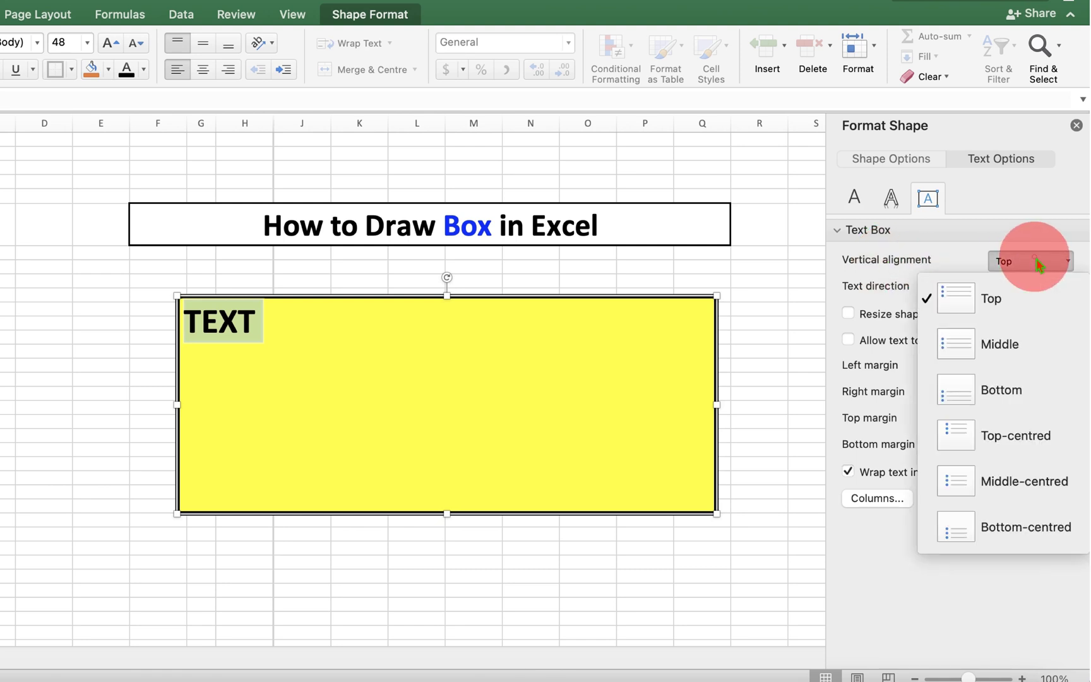
pyautogui.click(1028, 486)
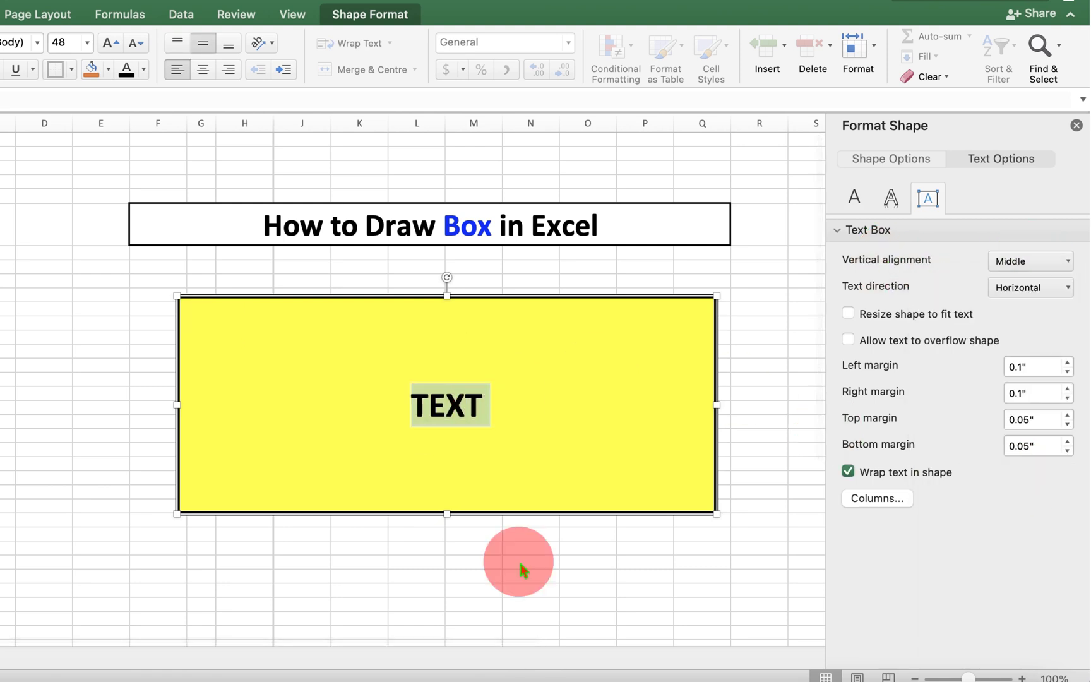
pyautogui.click(530, 589)
# Step: Enlarge the yellow box from its corner, keep it upright, and close the Format Shape pane
pyautogui.click(560, 519)
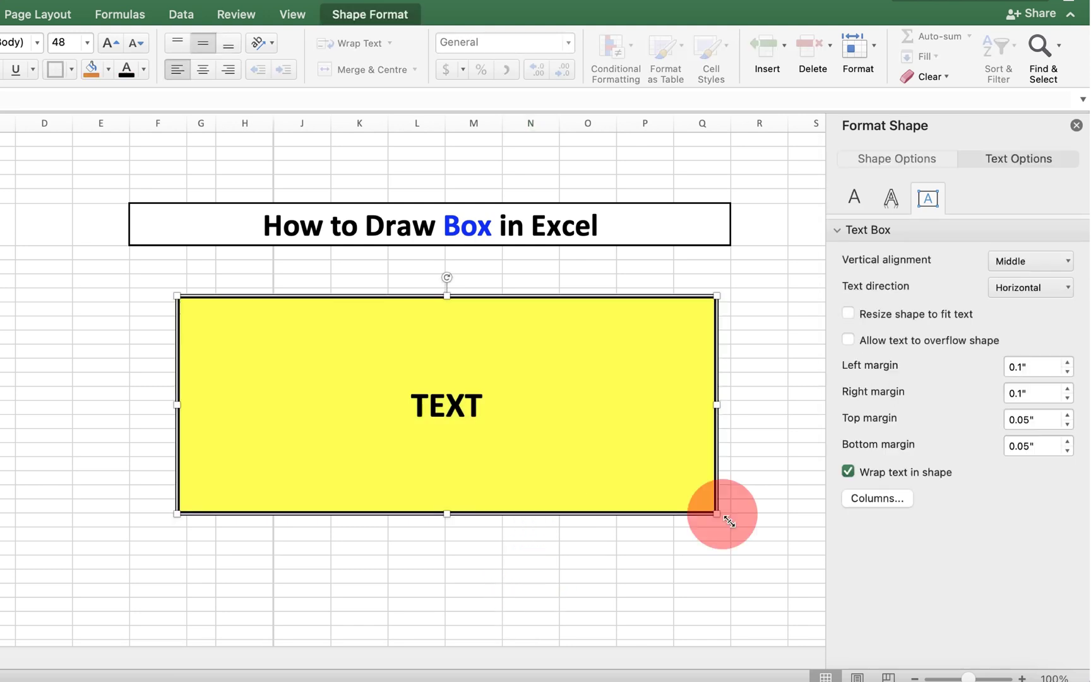
pyautogui.moveTo(717, 513); pyautogui.dragTo(721, 547)
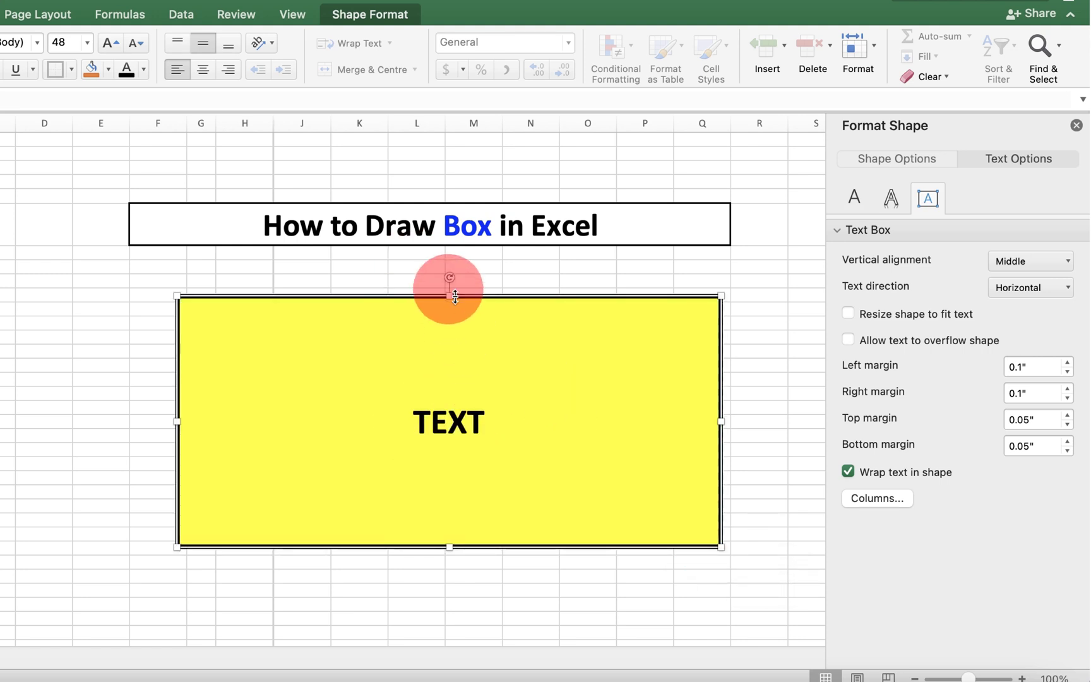
pyautogui.moveTo(452, 280)
pyautogui.mouseDown()
pyautogui.moveTo(421, 290)
pyautogui.moveTo(397, 338)
pyautogui.moveTo(409, 293)
pyautogui.moveTo(505, 331)
pyautogui.moveTo(458, 302)
pyautogui.mouseUp()
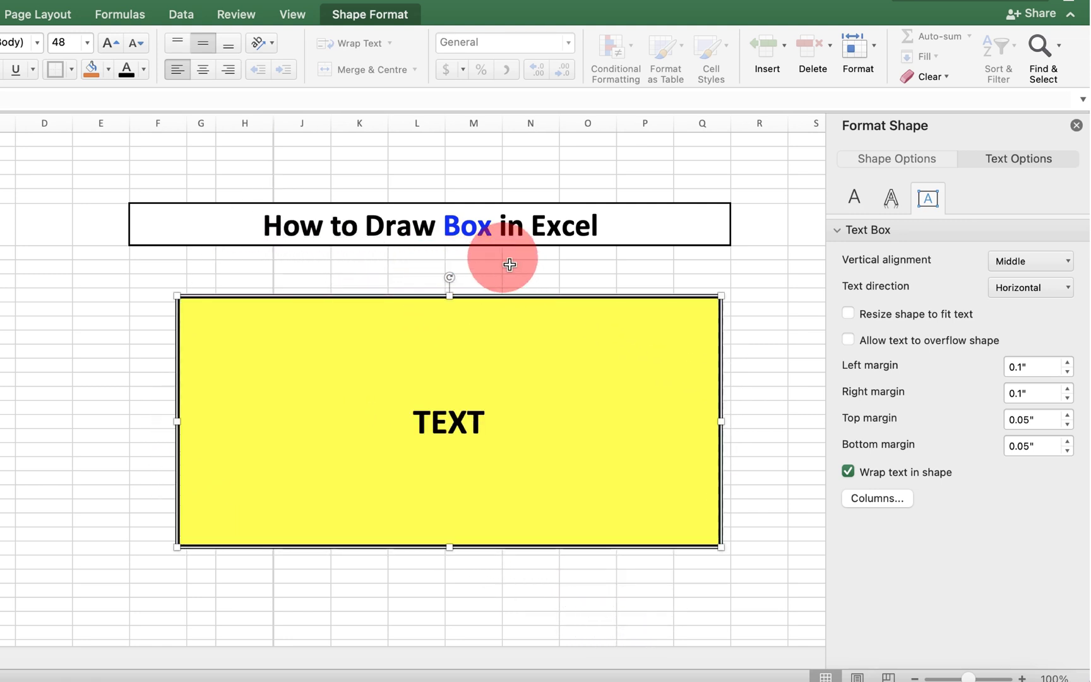
pyautogui.click(1076, 125)
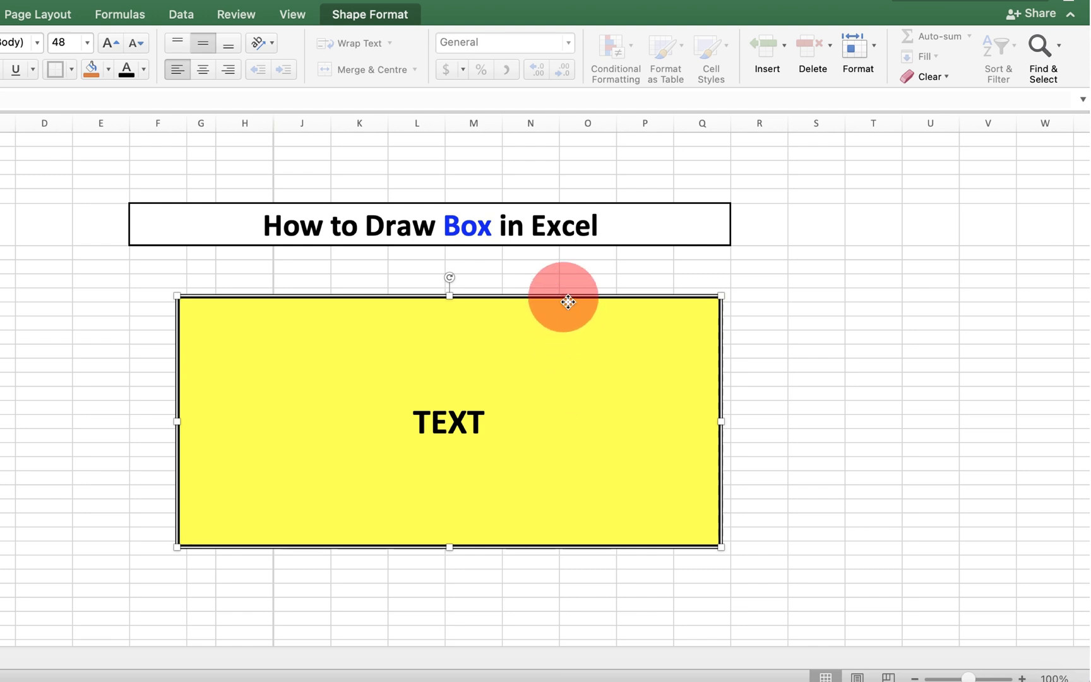
# Step: Resize the yellow box to a 3" height and 6" width on the Shape Format tab
pyautogui.click(361, 18)
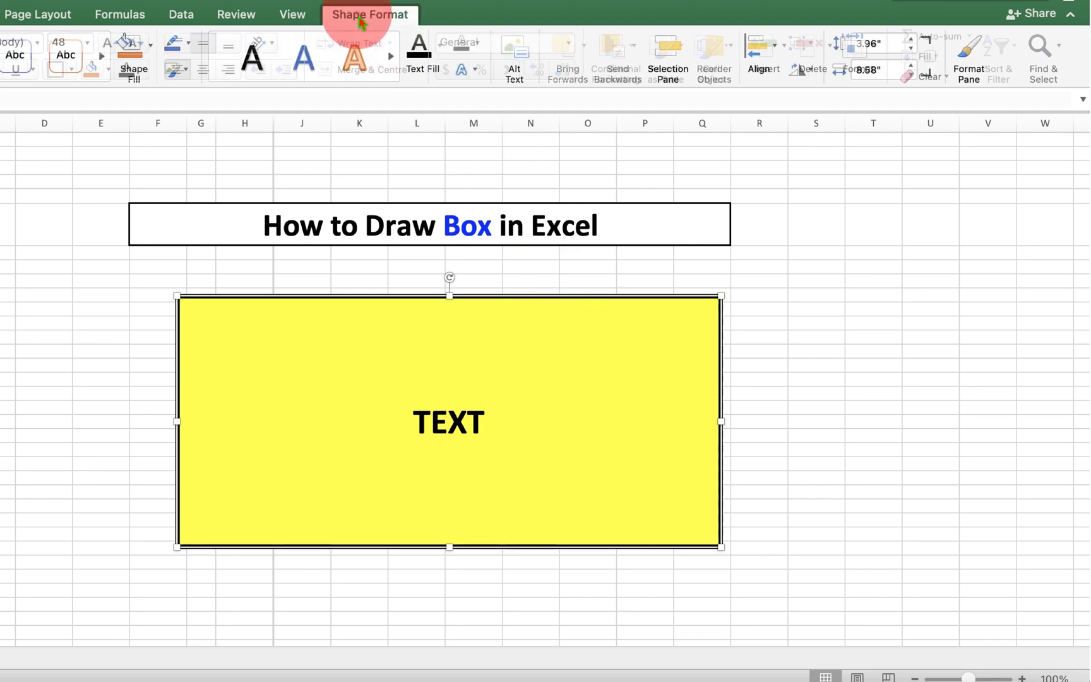
pyautogui.click(904, 52)
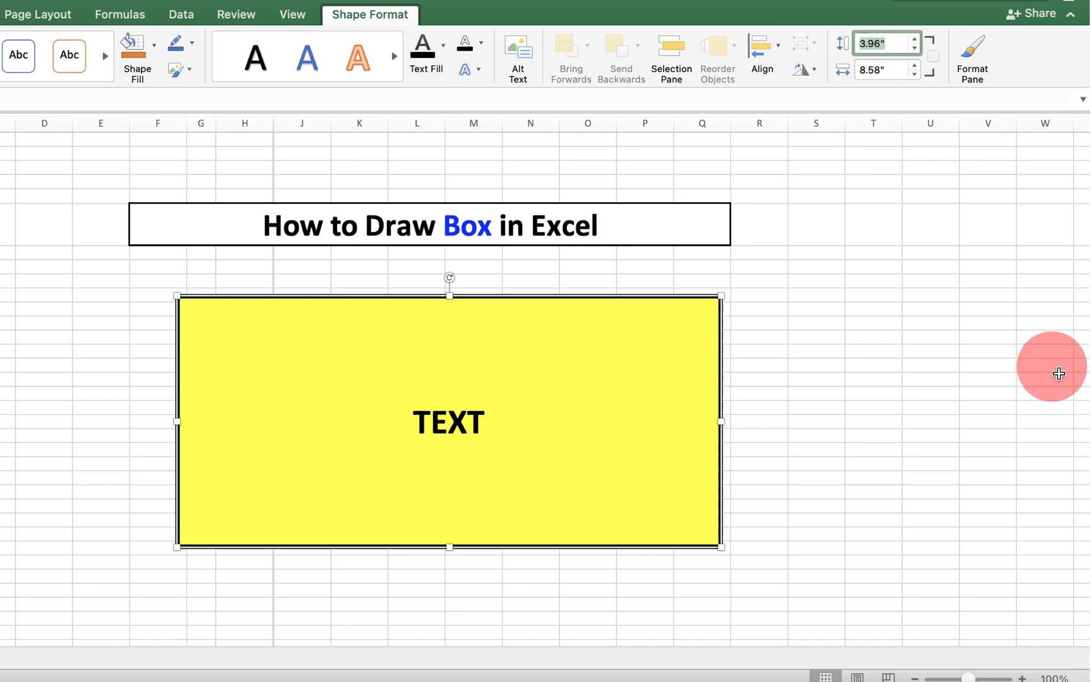
pyautogui.press('Tab')
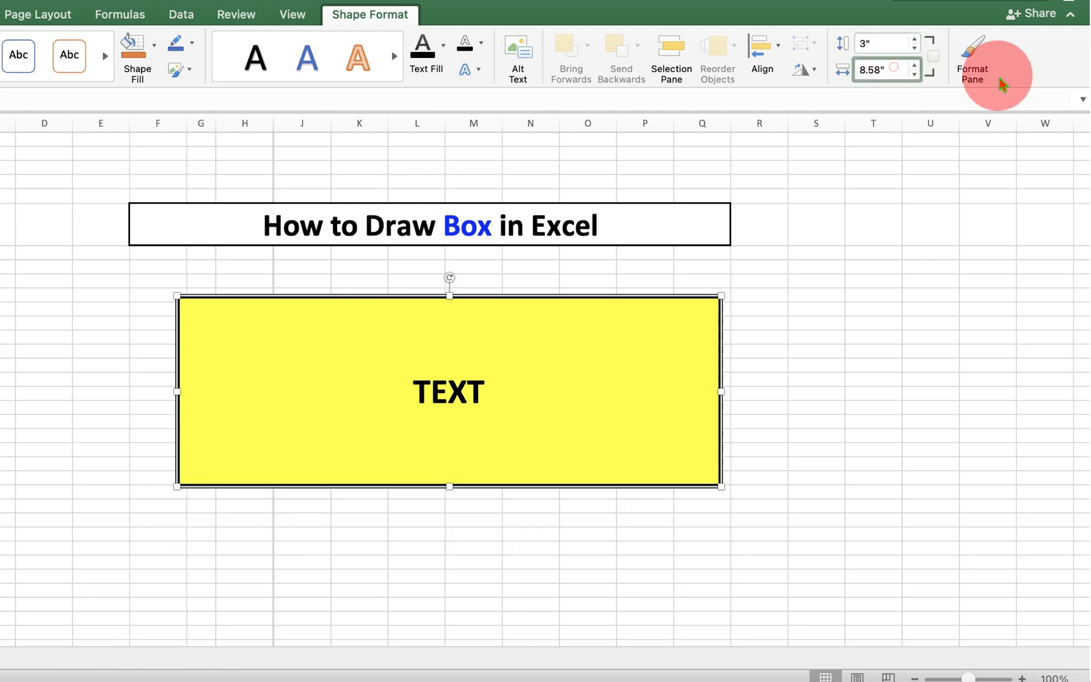
pyautogui.press('Return')
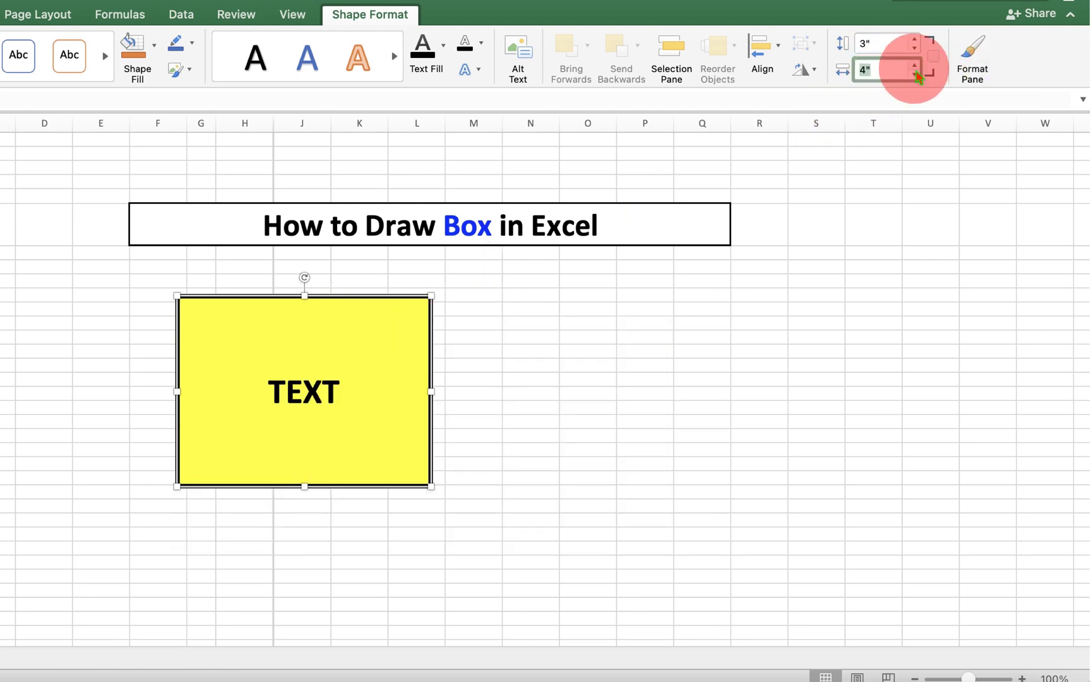
pyautogui.write('6')
pyautogui.press('Return')
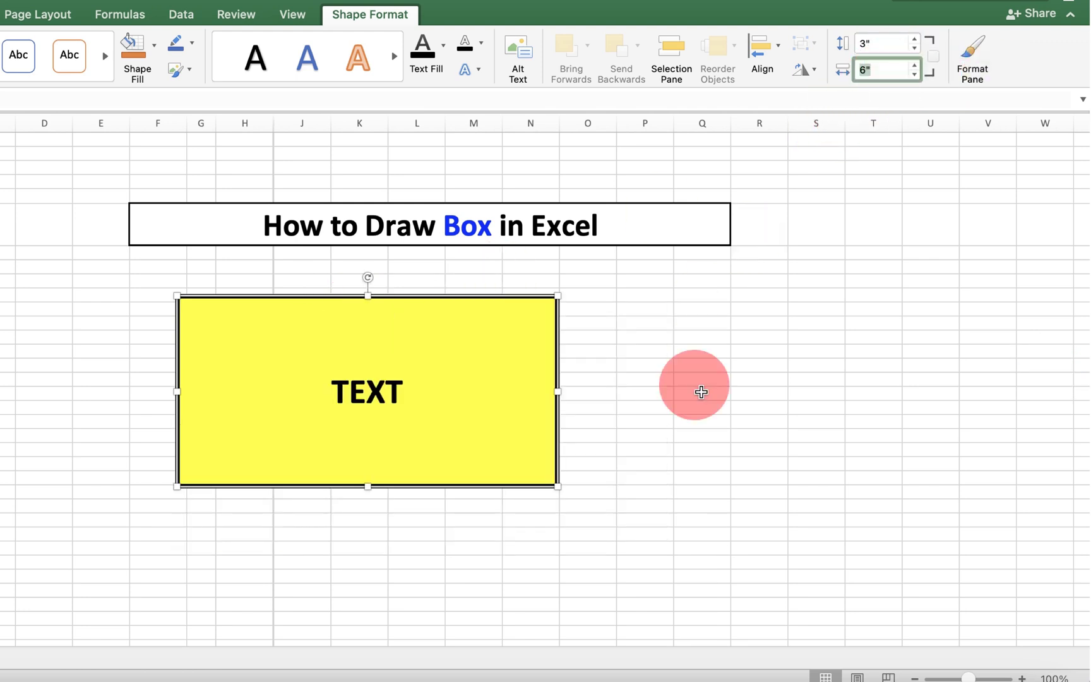